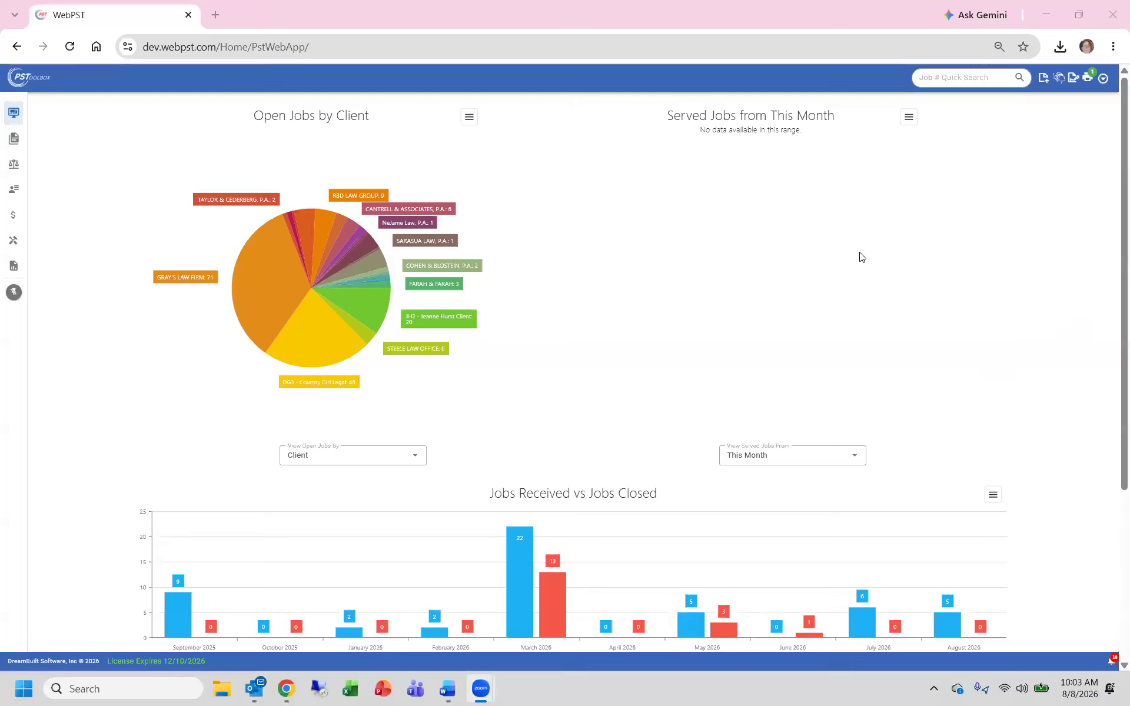
Open the Flex Fields settings and expand the Entity Fields Definitions
{"action": "left_click", "coordinate": [1102, 80]}
{"action": "left_click", "coordinate": [1031, 101]}
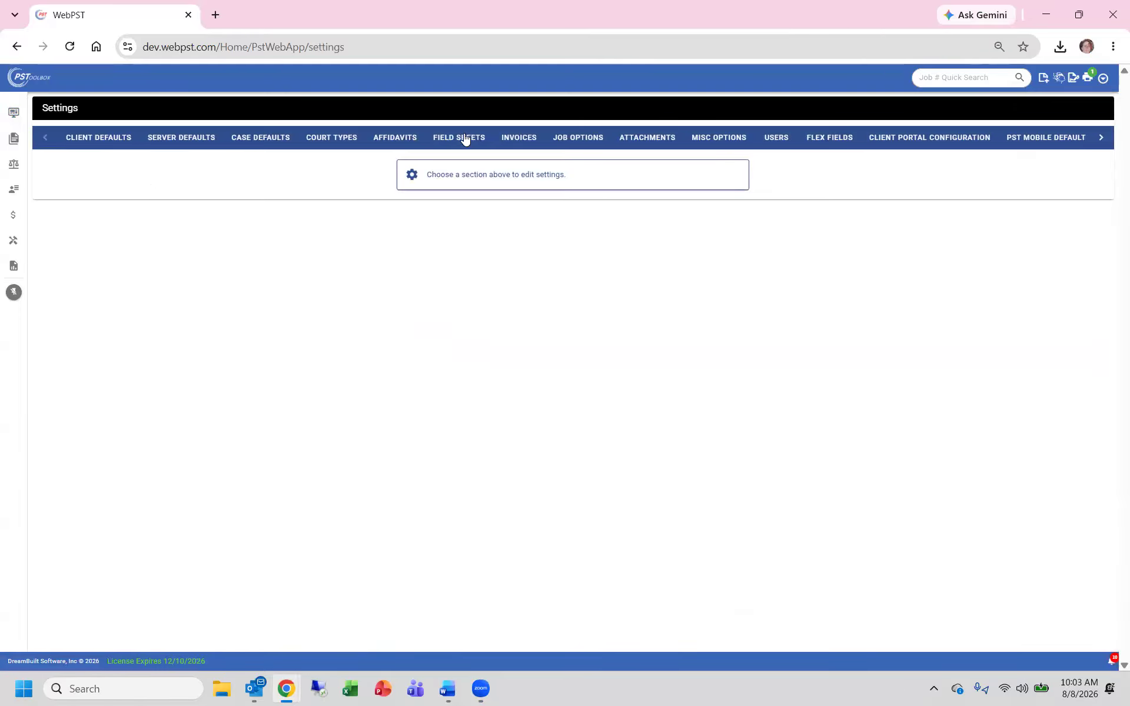
{"action": "left_click", "coordinate": [840, 140]}
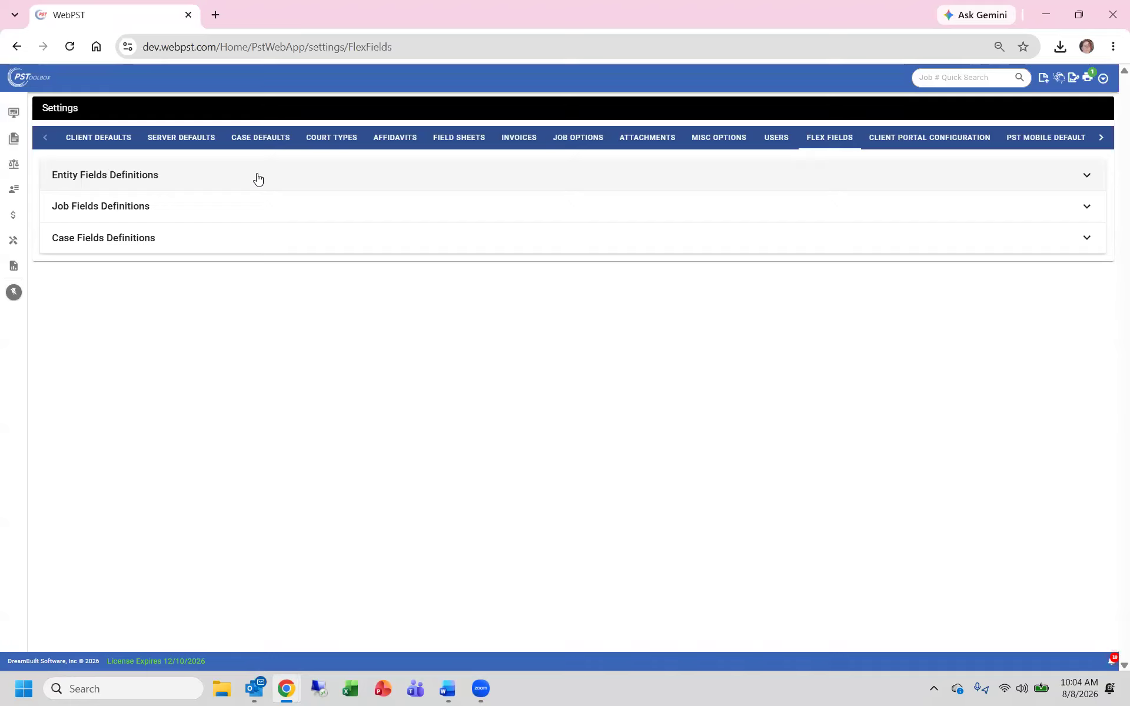
{"action": "left_click", "coordinate": [258, 178]}
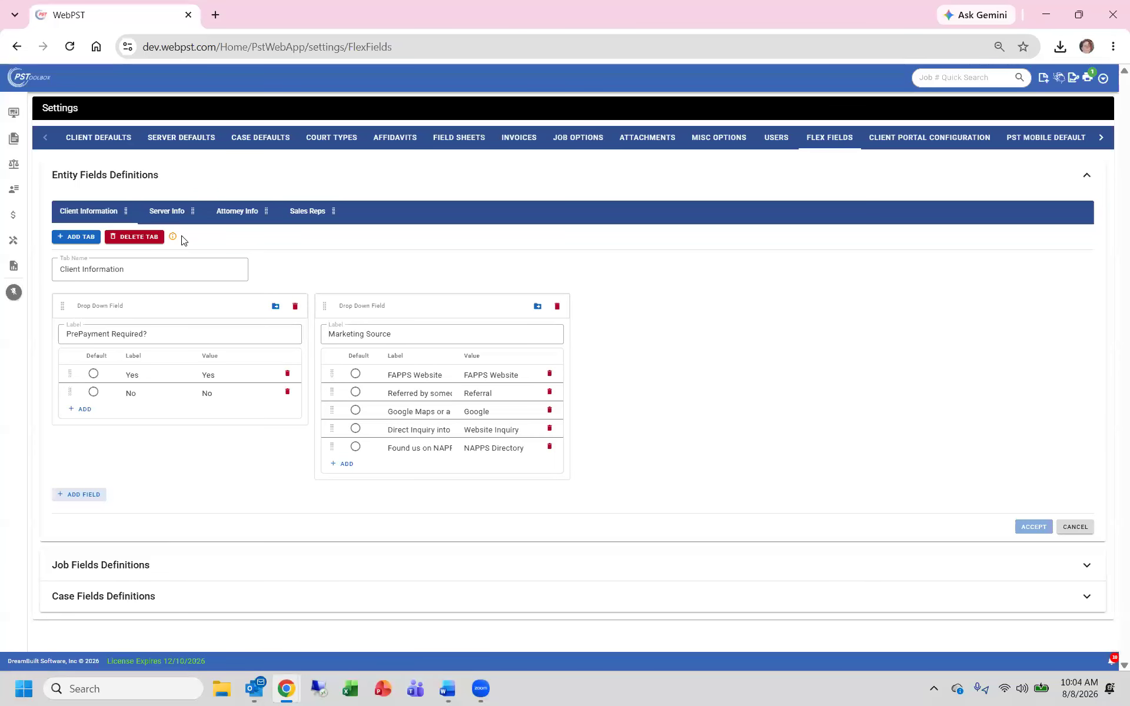
Add an entity fields tab named "Demo Tab" and save the definitions
{"action": "mouse_move", "coordinate": [171, 239]}
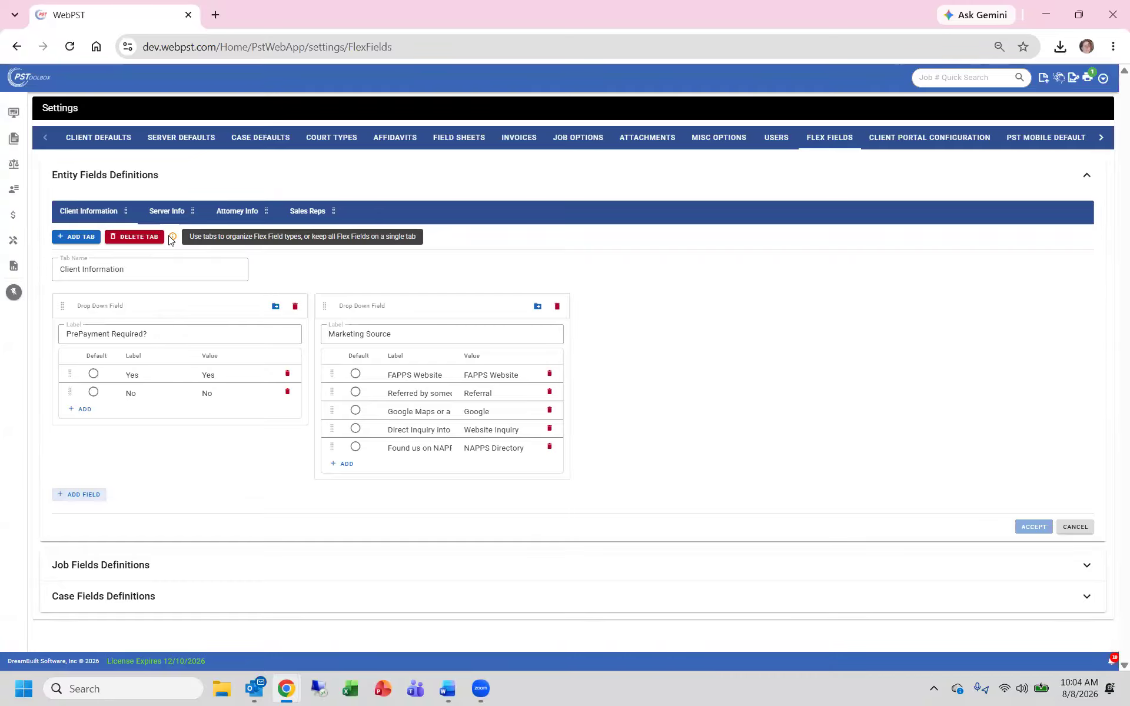
{"action": "left_click", "coordinate": [74, 237]}
{"action": "left_click", "coordinate": [104, 271]}
{"action": "key", "text": "BackSpace"}
{"action": "key", "text": "BackSpace"}
{"action": "key", "text": "BackSpace"}
{"action": "key", "text": "BackSpace"}
{"action": "key", "text": "BackSpace"}
{"action": "key", "text": "BackSpace"}
{"action": "type", "text": "Demo Tab"}
{"action": "left_click", "coordinate": [1034, 375]}
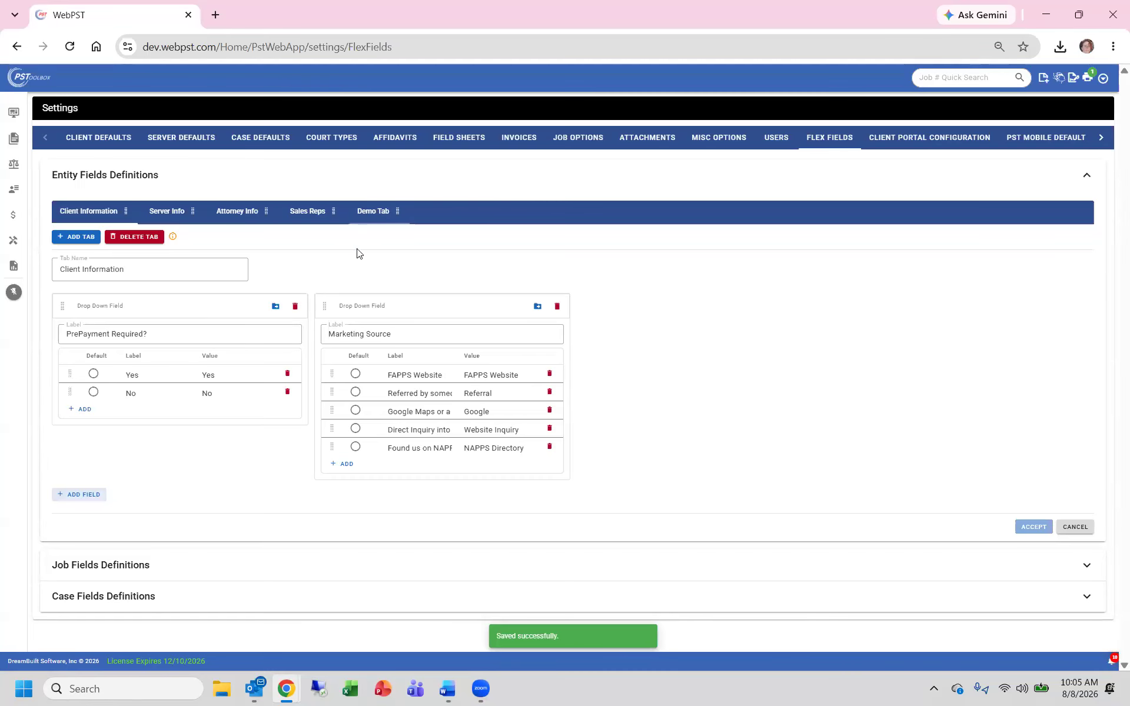
Delete the Demo Tab from the entity fields definitions
{"action": "left_click", "coordinate": [369, 212]}
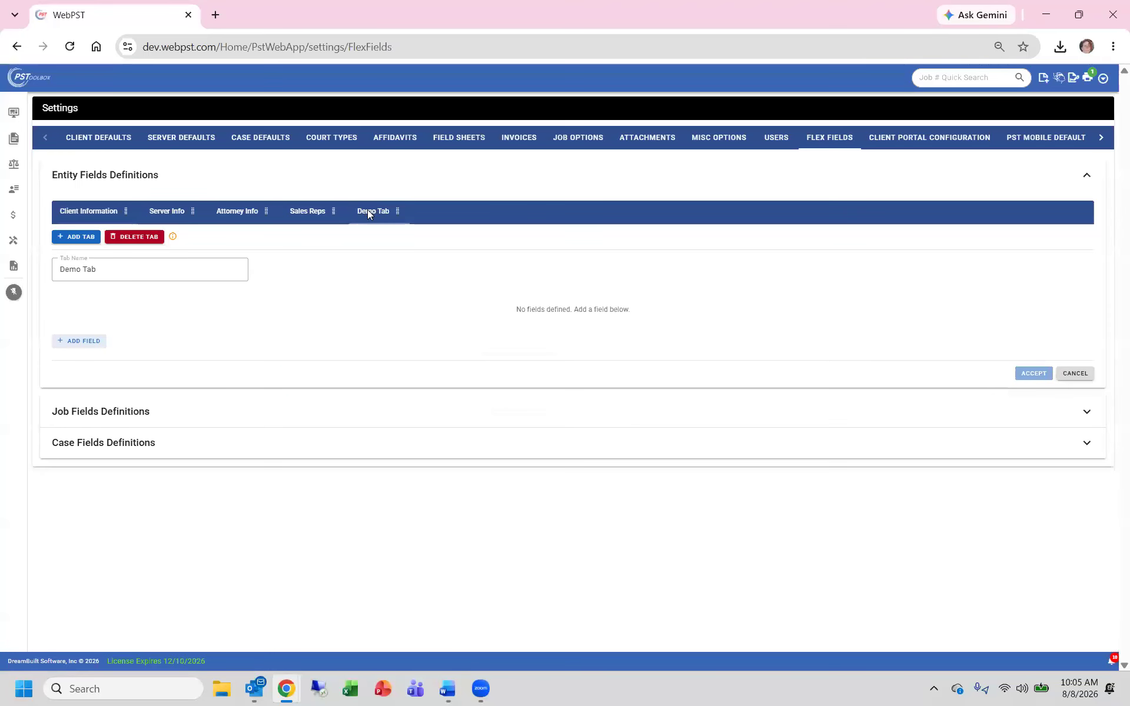
{"action": "left_click", "coordinate": [134, 236]}
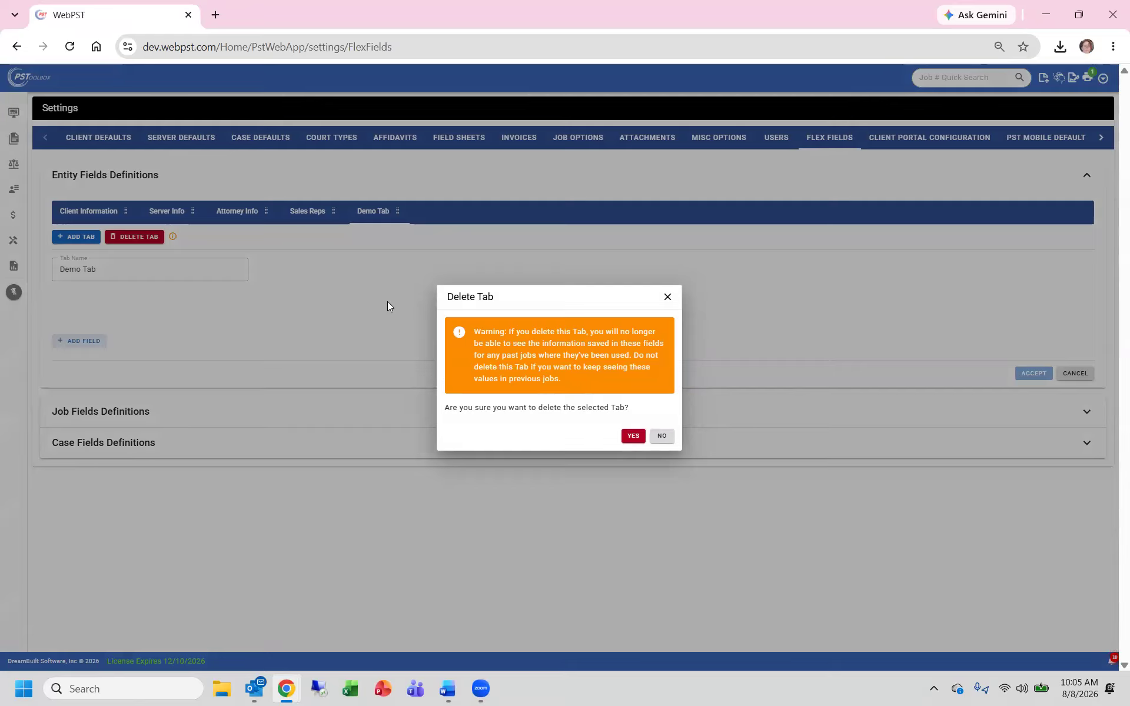
{"action": "left_click", "coordinate": [638, 436]}
{"action": "left_click", "coordinate": [634, 436]}
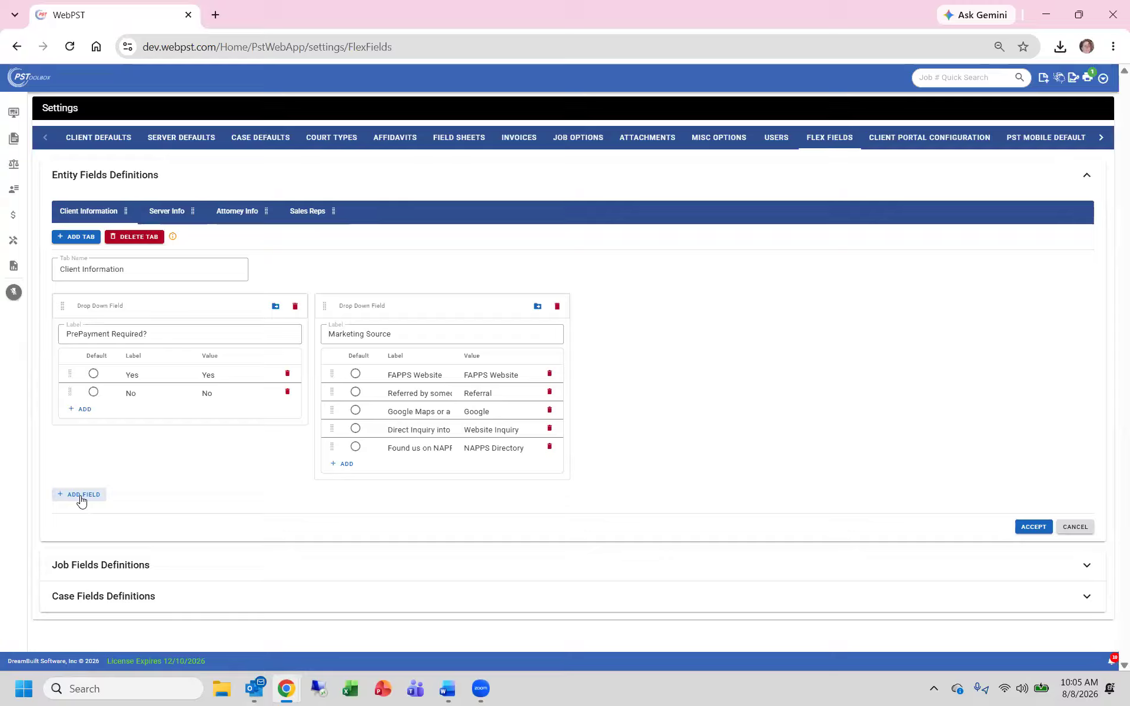
Start a new Client Information field labelled "Demo Field", review the available field types, and discard it
{"action": "left_click", "coordinate": [168, 211]}
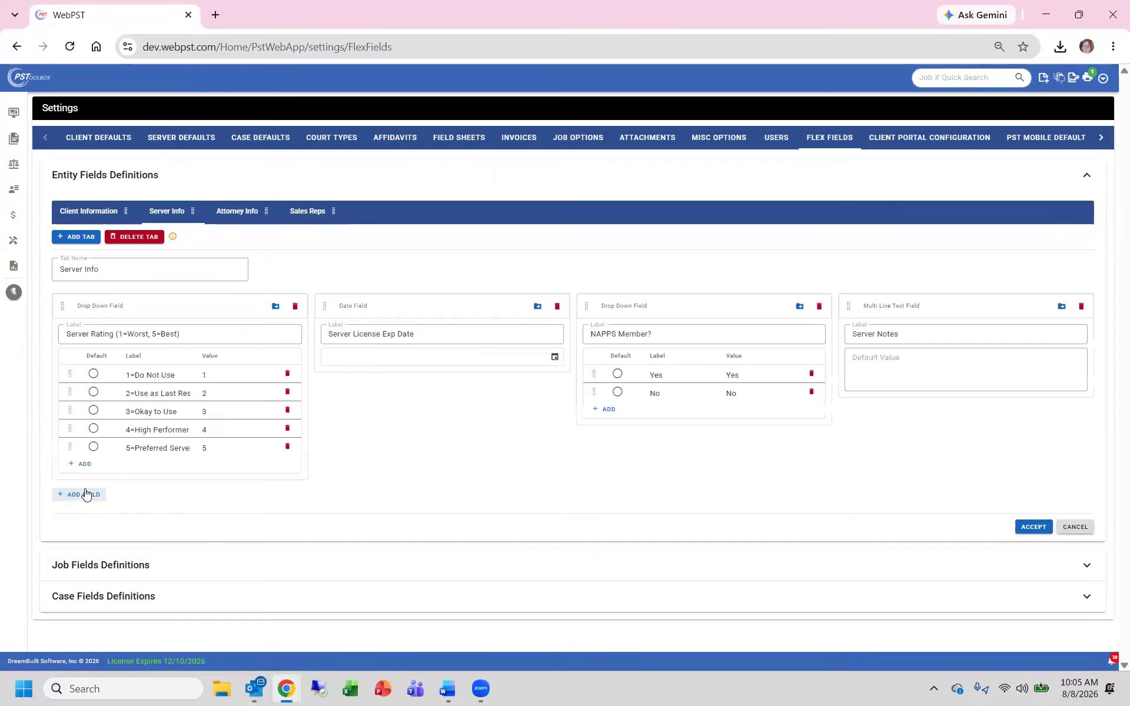
{"action": "left_click", "coordinate": [91, 214]}
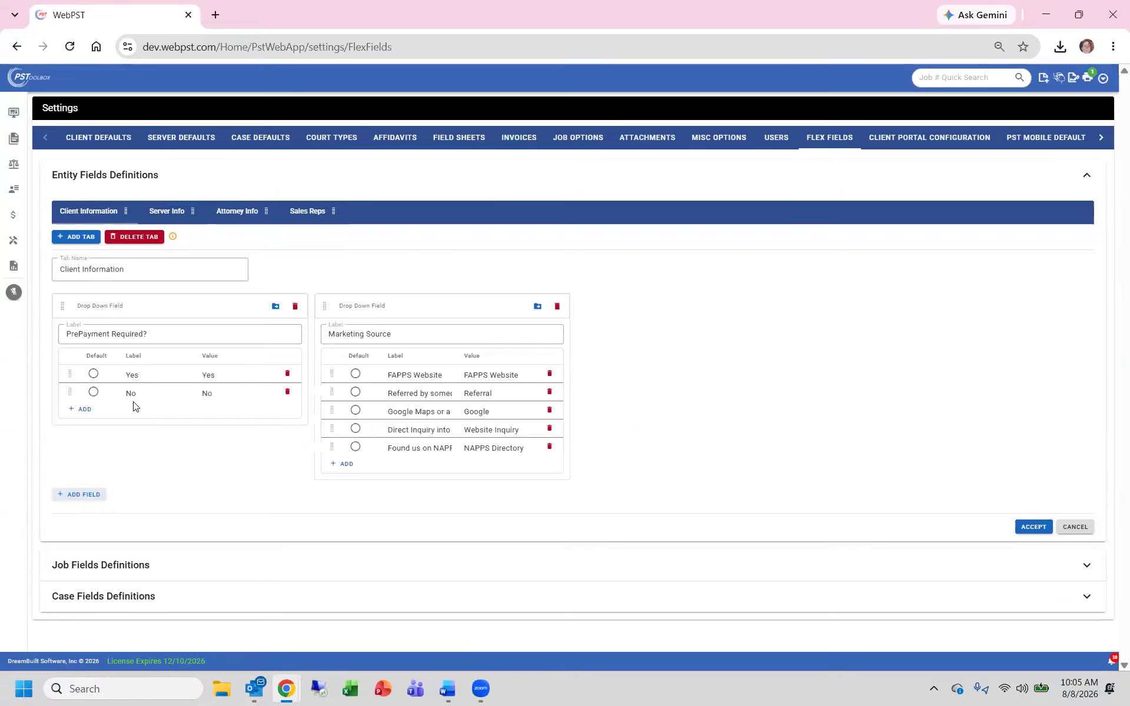
{"action": "left_click", "coordinate": [81, 494]}
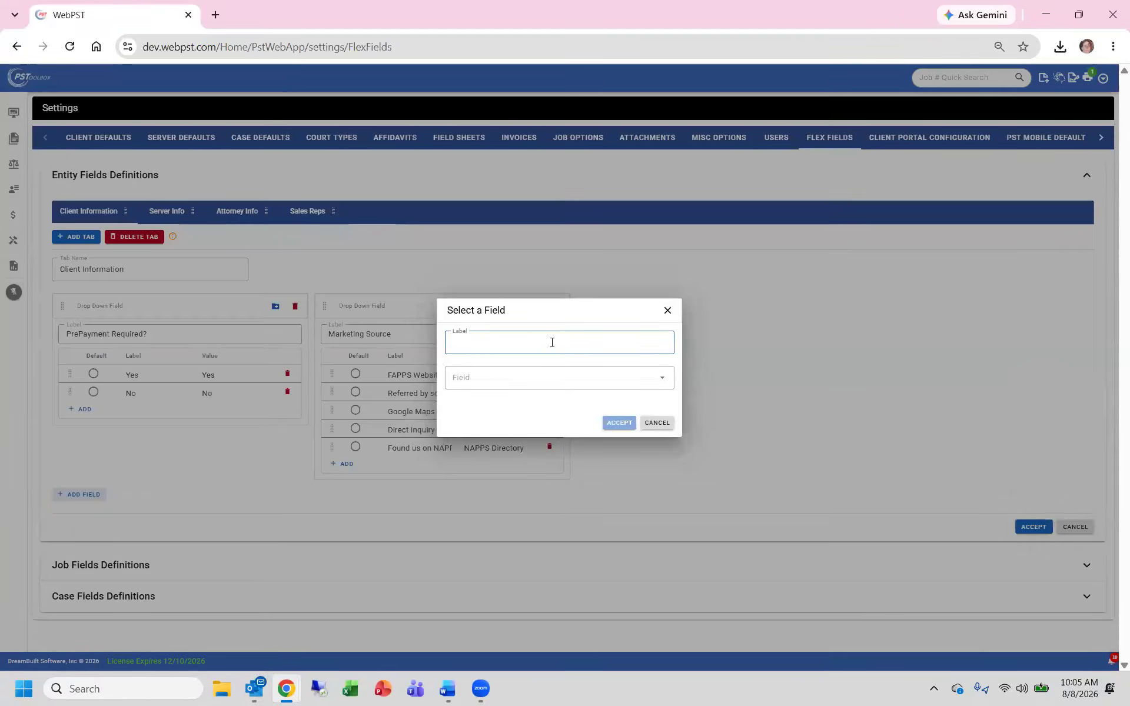
{"action": "type", "text": "Demo Field"}
{"action": "left_click", "coordinate": [664, 388]}
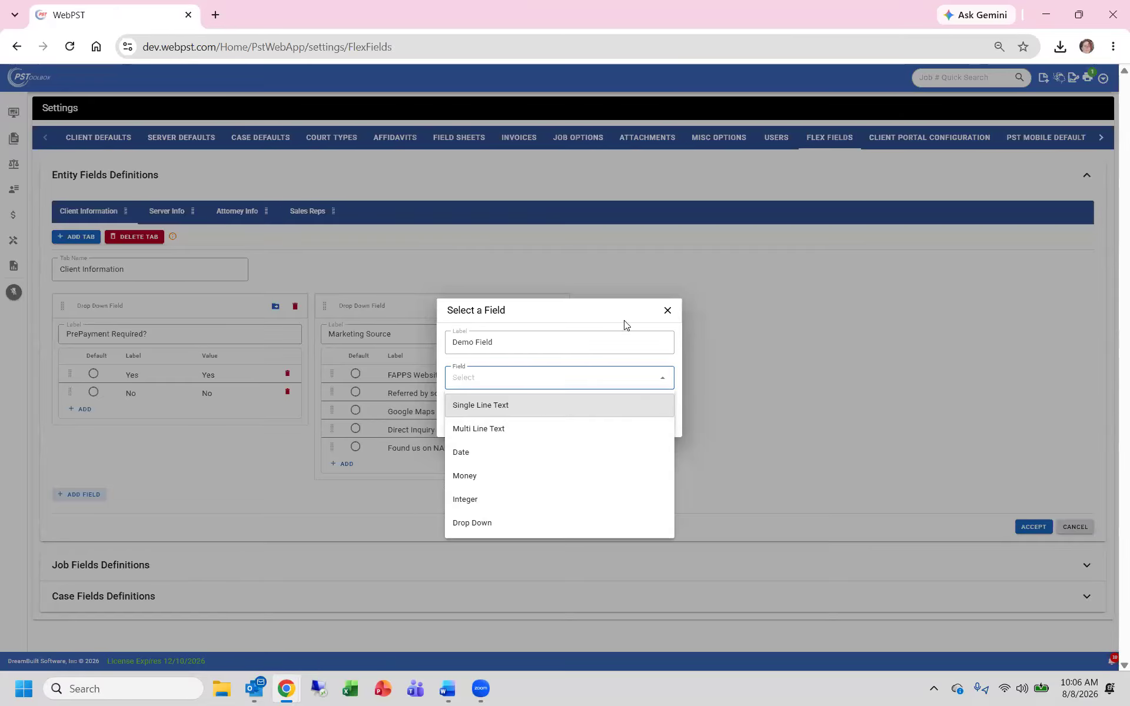
{"action": "left_click", "coordinate": [667, 311]}
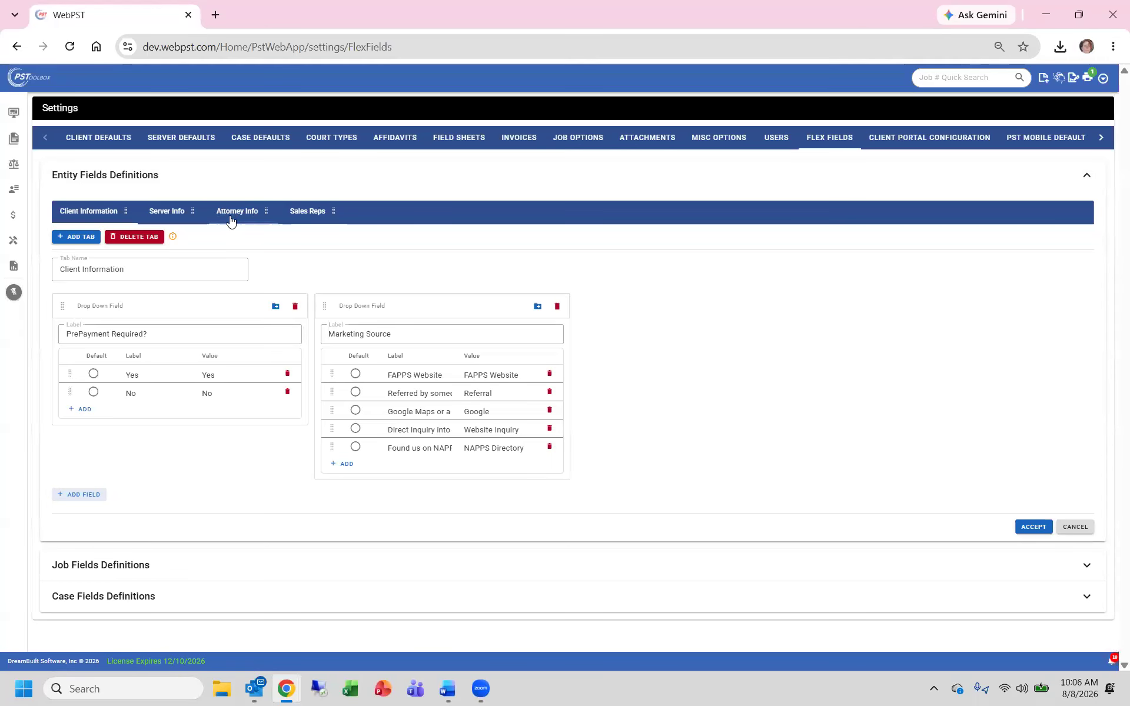
Look through the Sales Reps, Client Information, Server Info and Attorney Info entity field tabs
{"action": "left_click", "coordinate": [312, 211]}
{"action": "left_click", "coordinate": [92, 216]}
{"action": "left_click", "coordinate": [89, 218]}
{"action": "left_click", "coordinate": [167, 214]}
{"action": "left_click", "coordinate": [233, 213]}
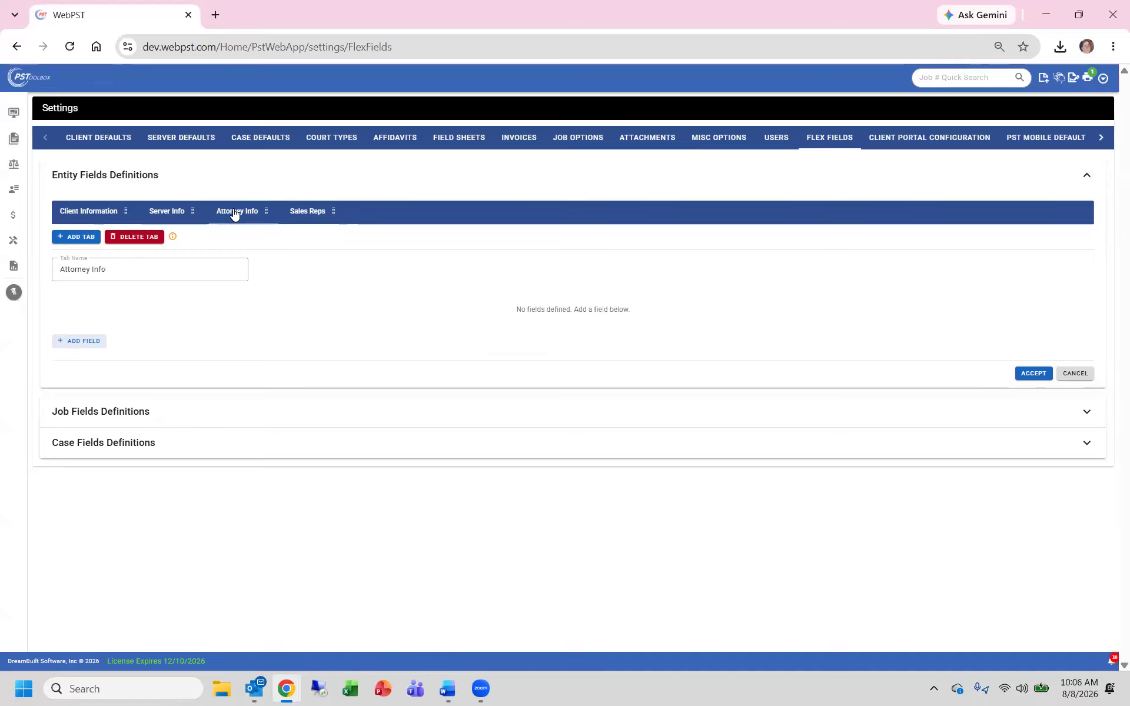
Move the Sales Rep drop-down field from the Sales Reps tab to Client Information
{"action": "left_click", "coordinate": [305, 215]}
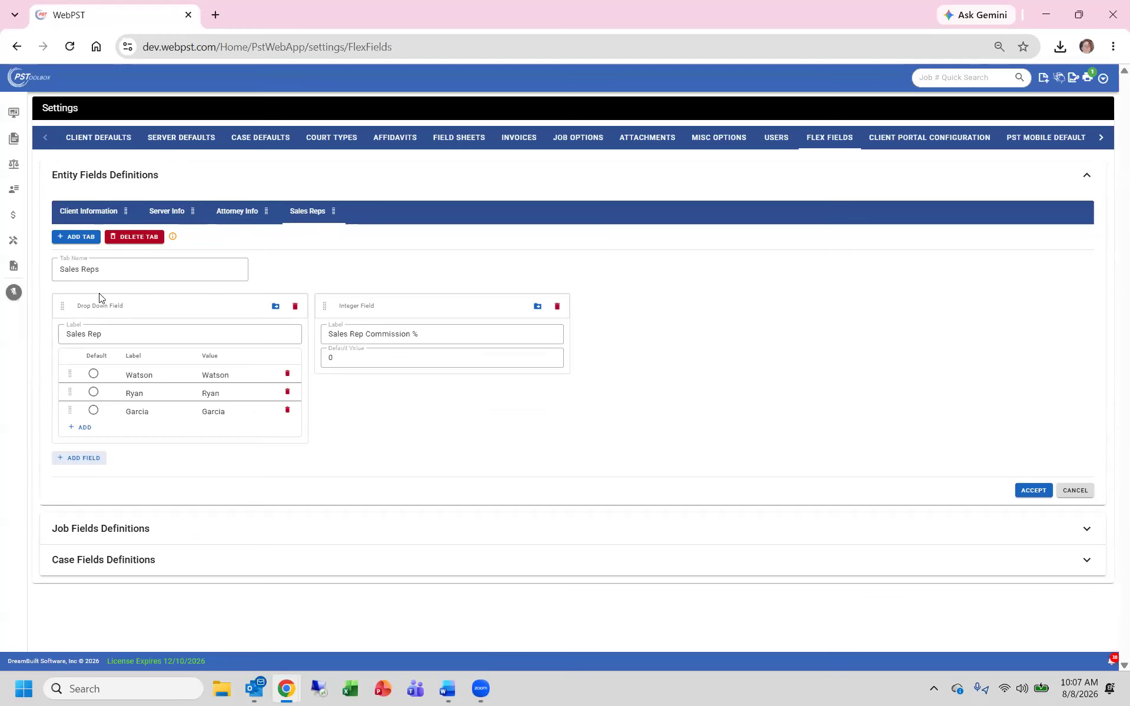
{"action": "left_click", "coordinate": [275, 307]}
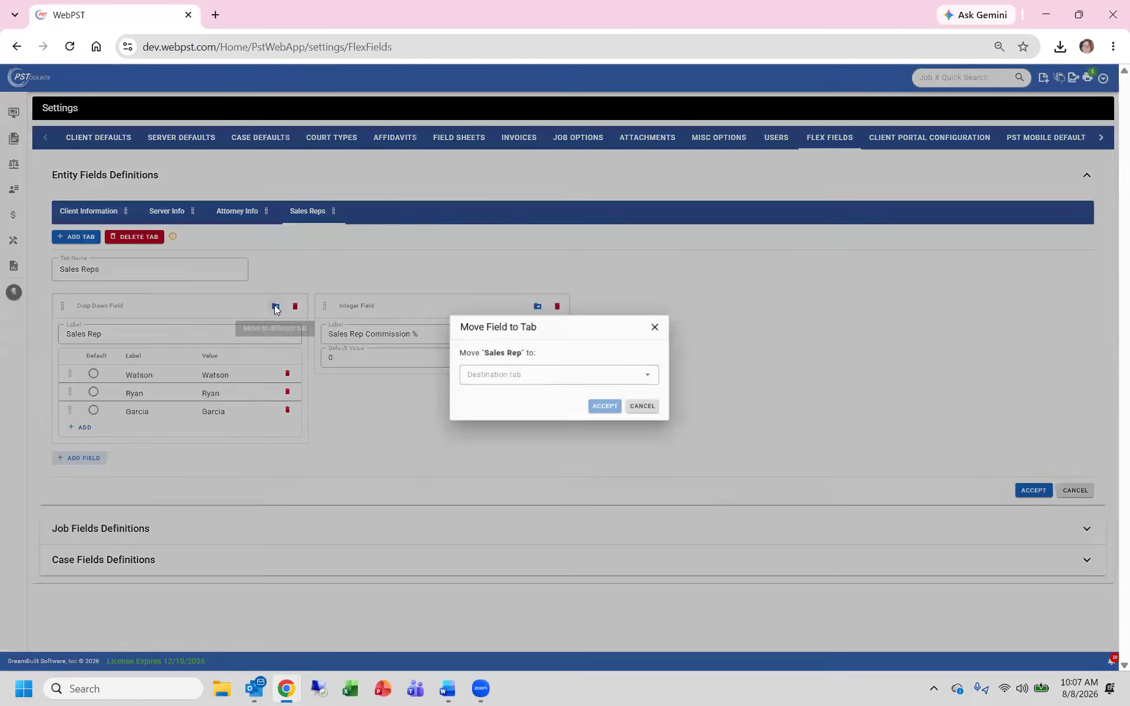
{"action": "left_click", "coordinate": [646, 380]}
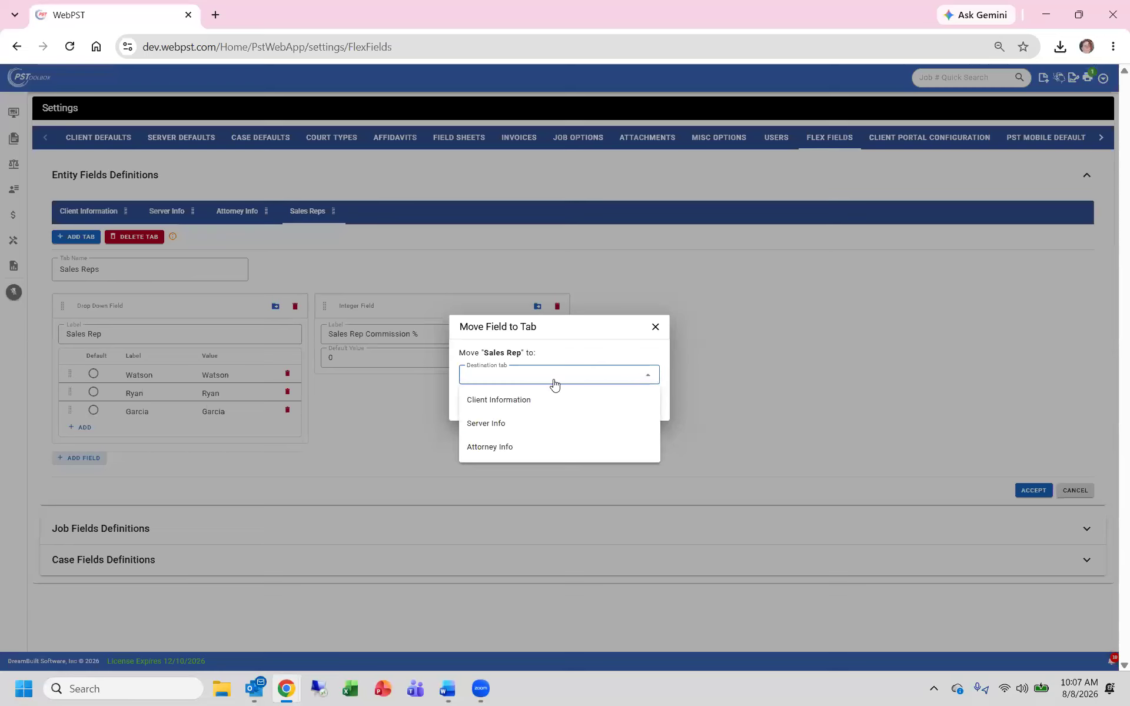
{"action": "left_click", "coordinate": [509, 404]}
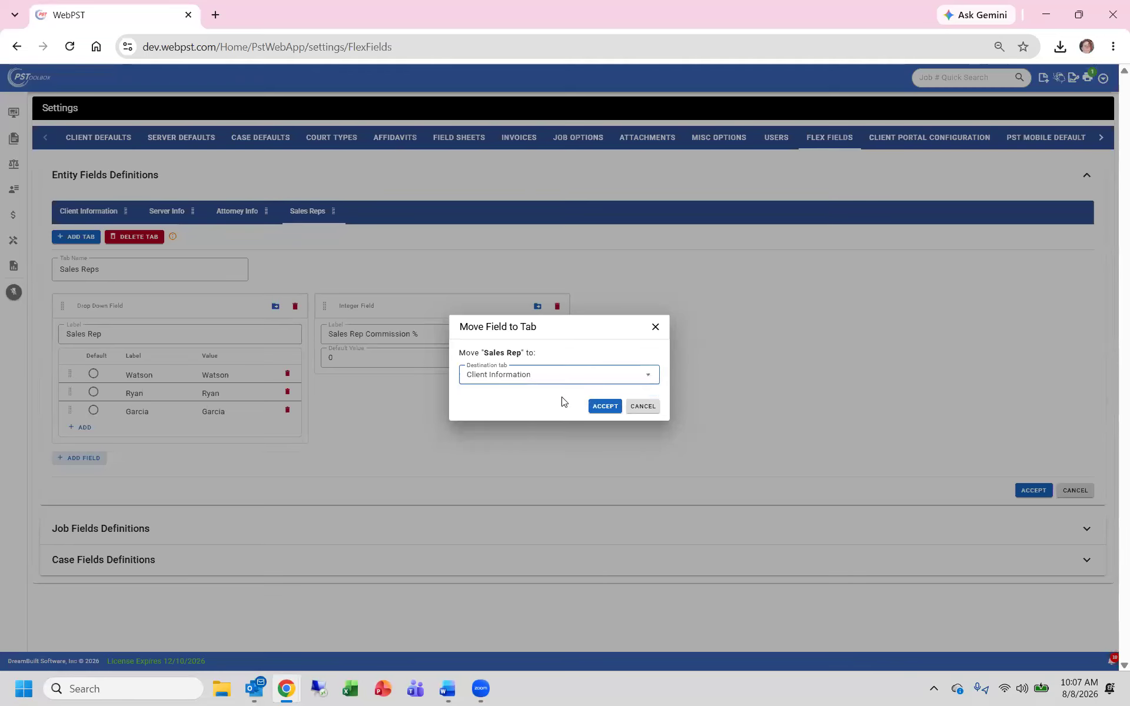
{"action": "left_click", "coordinate": [600, 407]}
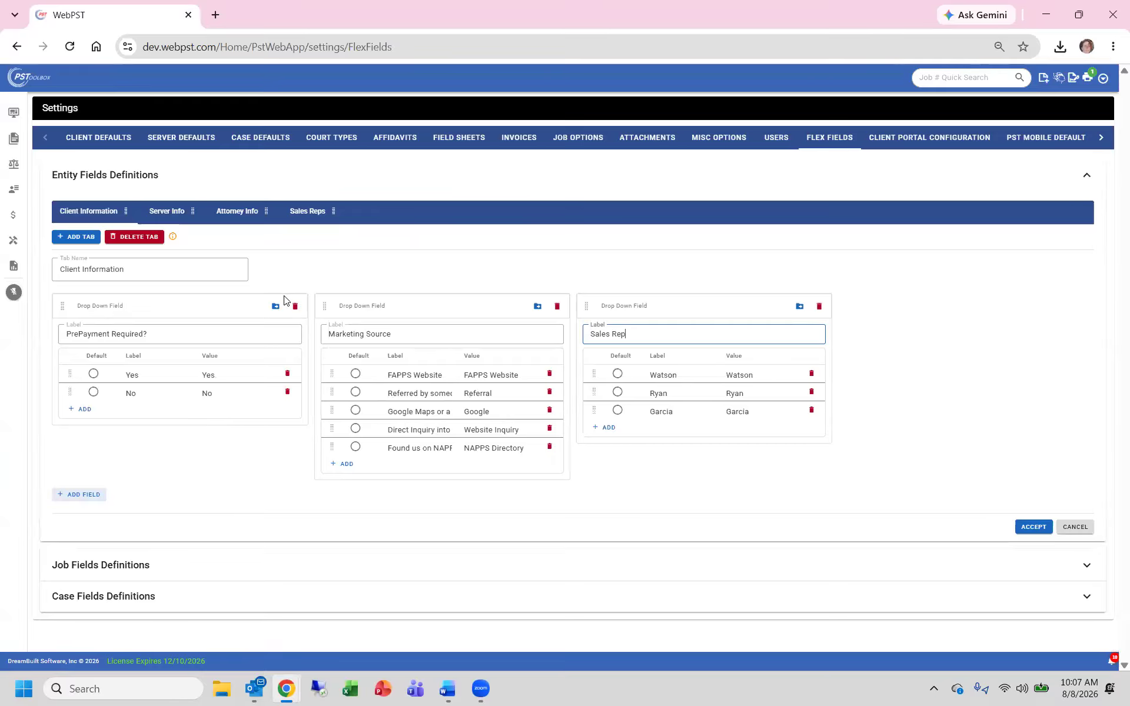
Move the Sales Rep Commission % field from the Sales Reps tab to Client Information
{"action": "left_click", "coordinate": [301, 214]}
{"action": "left_click", "coordinate": [275, 307]}
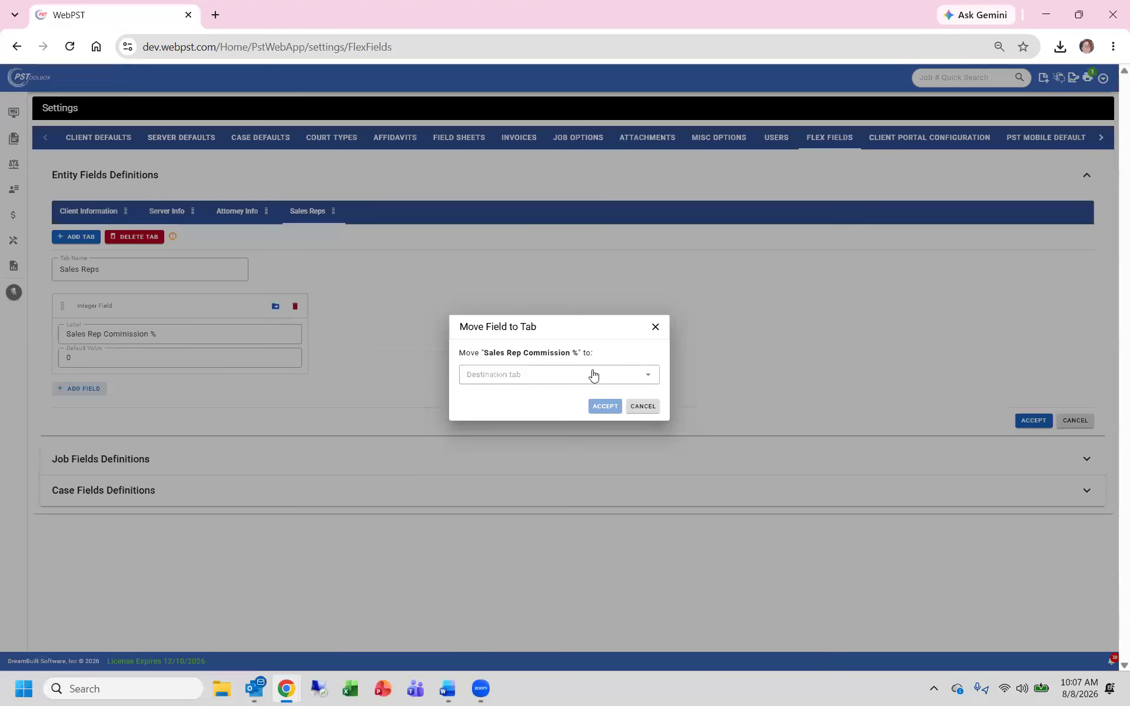
{"action": "left_click", "coordinate": [633, 383]}
{"action": "left_click", "coordinate": [546, 406]}
{"action": "left_click", "coordinate": [604, 406]}
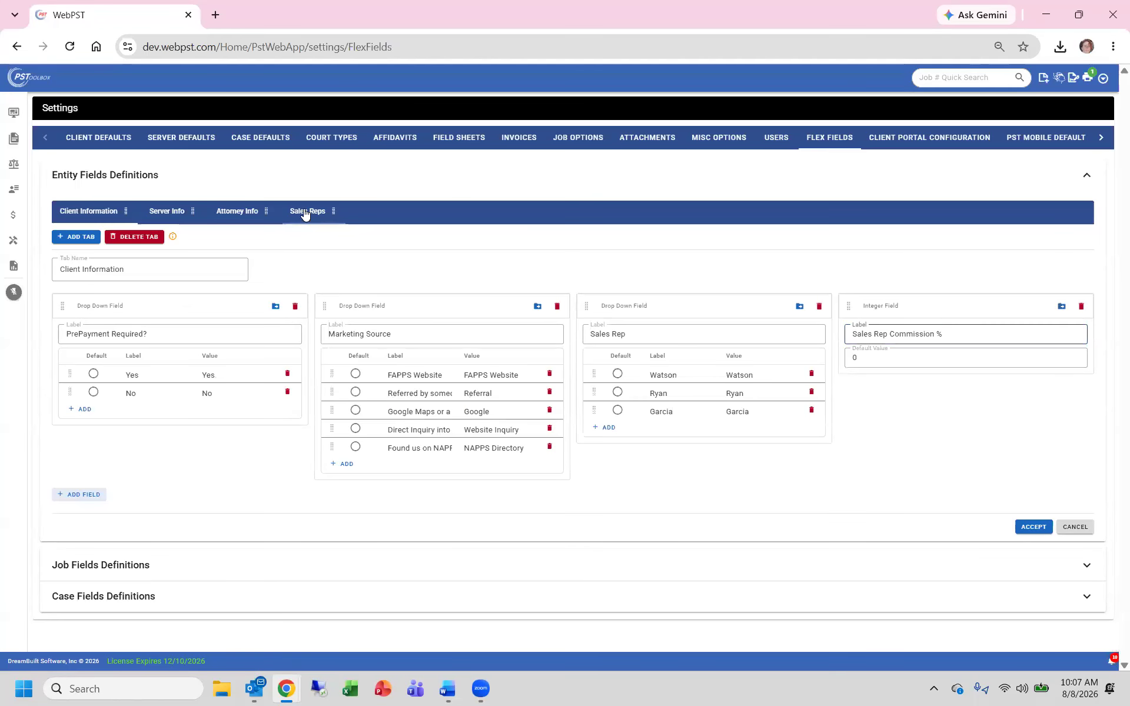
Delete the emptied Sales Reps tab from the entity fields definitions
{"action": "left_click", "coordinate": [304, 213]}
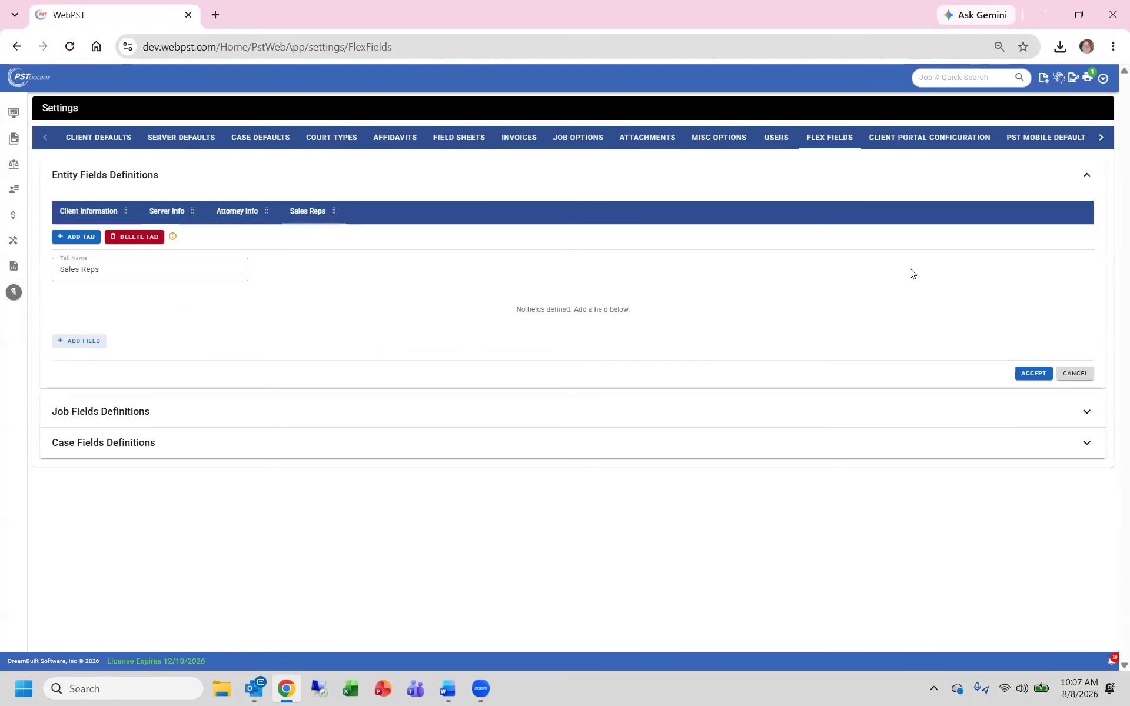
{"action": "left_click", "coordinate": [135, 236]}
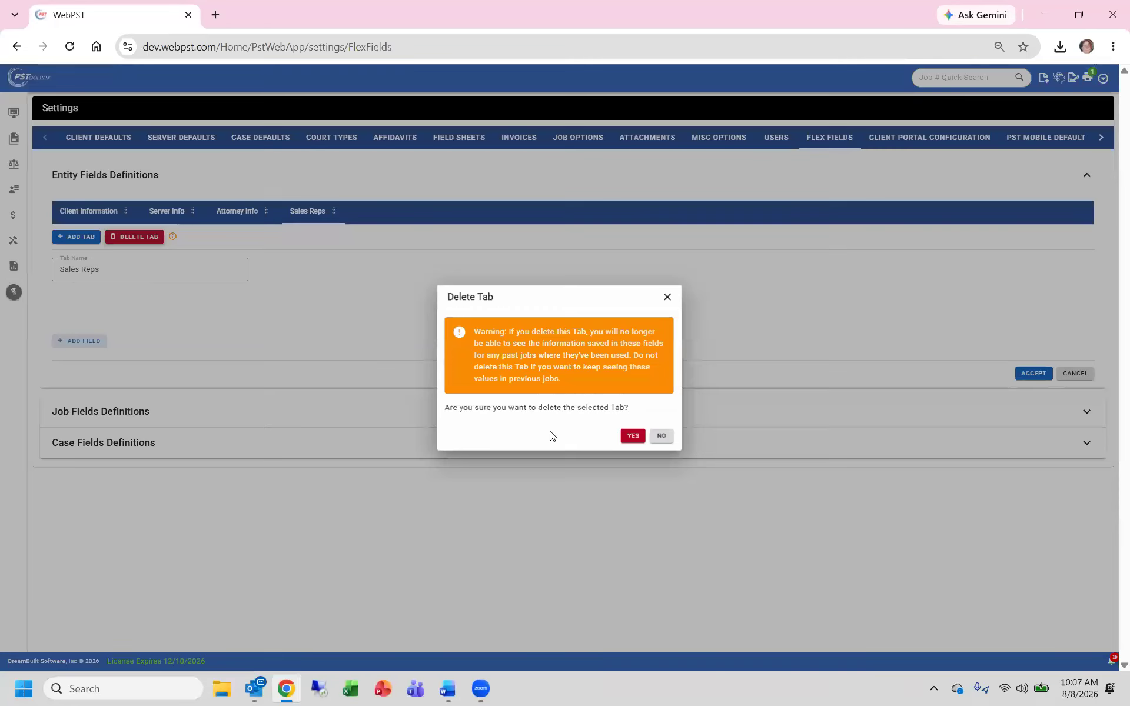
{"action": "left_click", "coordinate": [634, 435]}
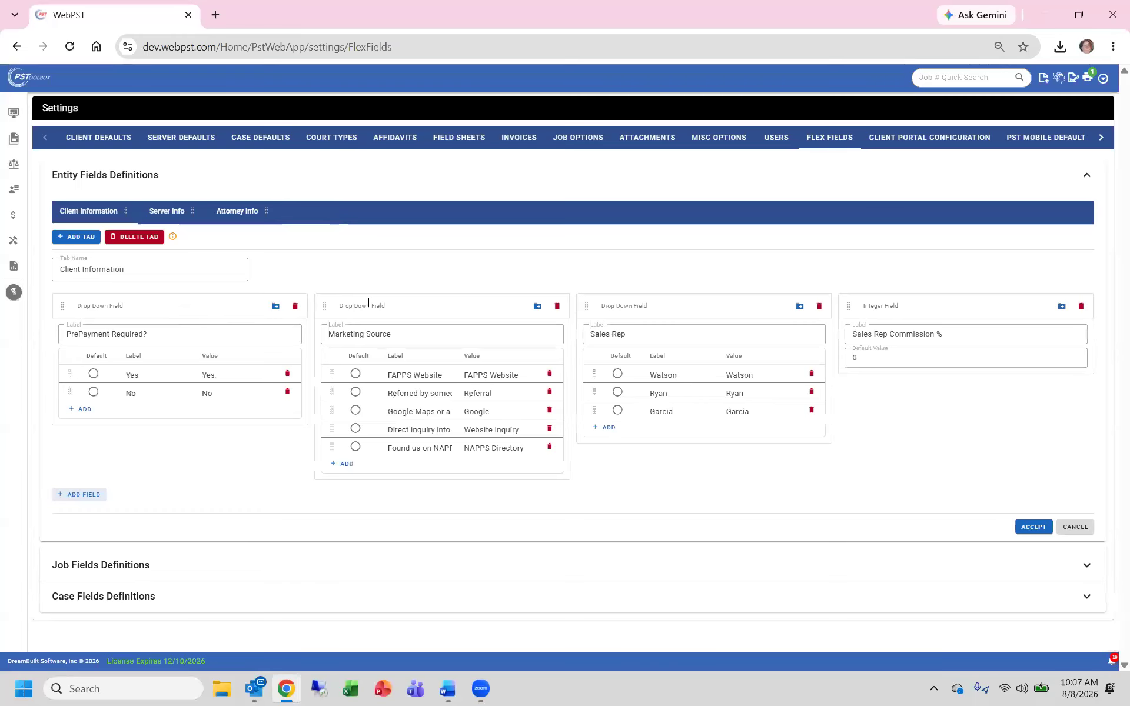
Start a new Server Rating drop-down item in Server Info with the label "6=SuperDuper"
{"action": "left_click", "coordinate": [94, 213]}
{"action": "left_click", "coordinate": [167, 215]}
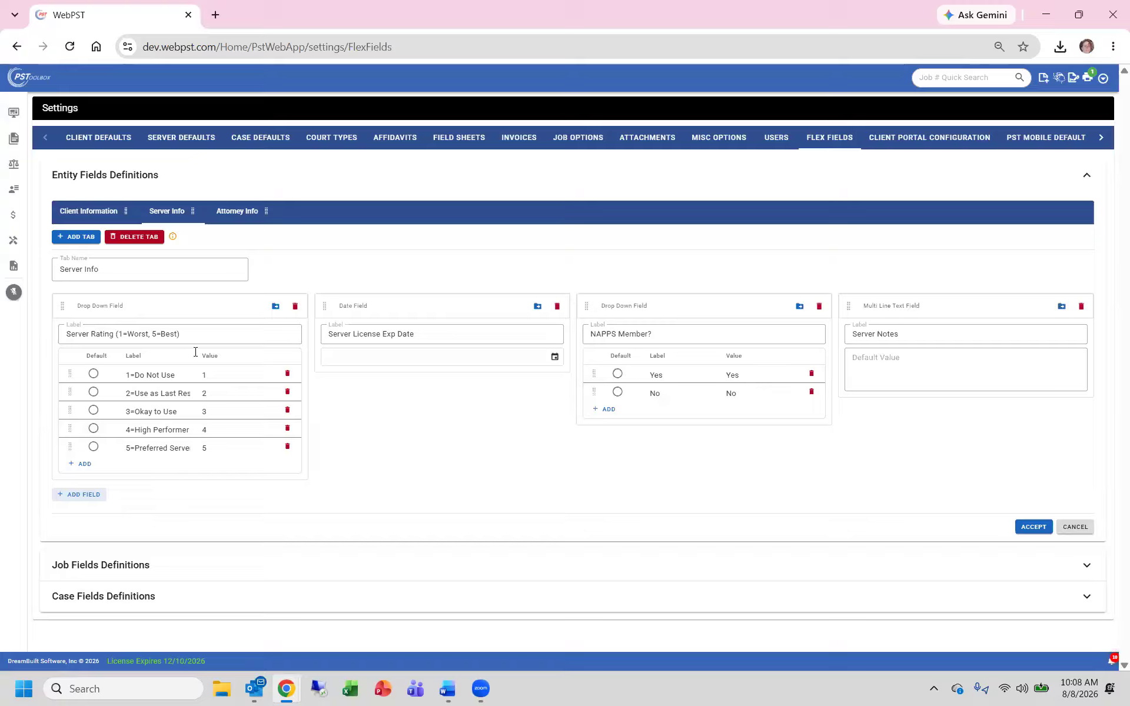
{"action": "left_click", "coordinate": [84, 464]}
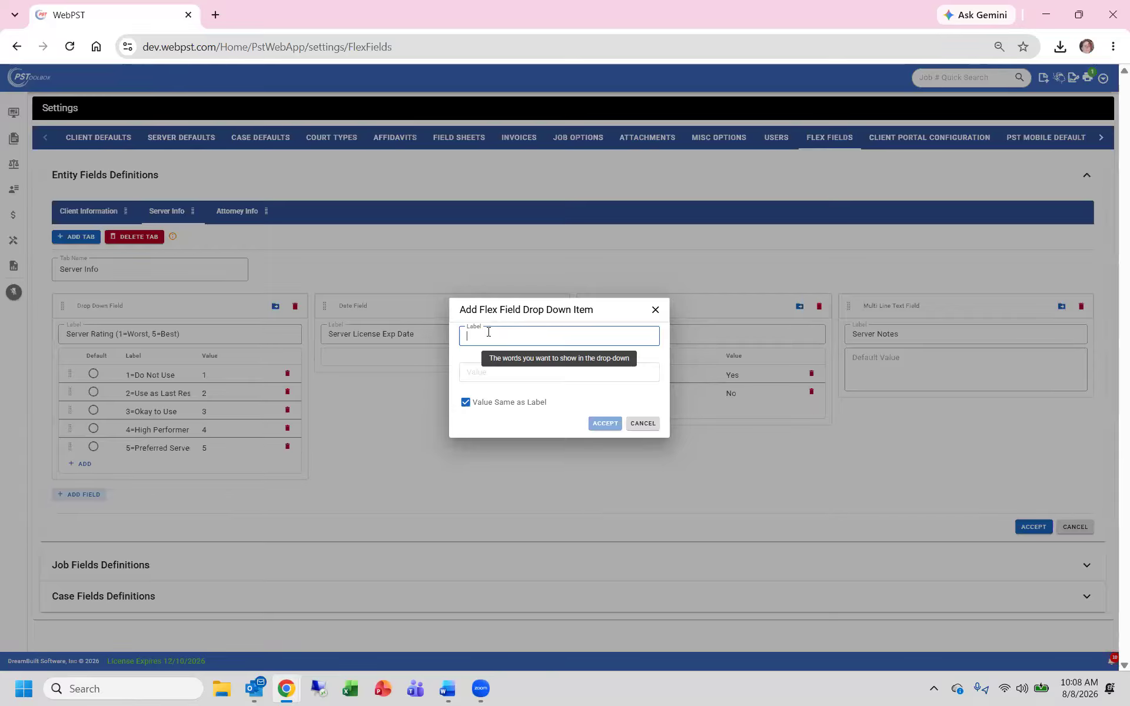
{"action": "type", "text": "6=Super"}
{"action": "type", "text": "Due"}
{"action": "type", "text": "er"}
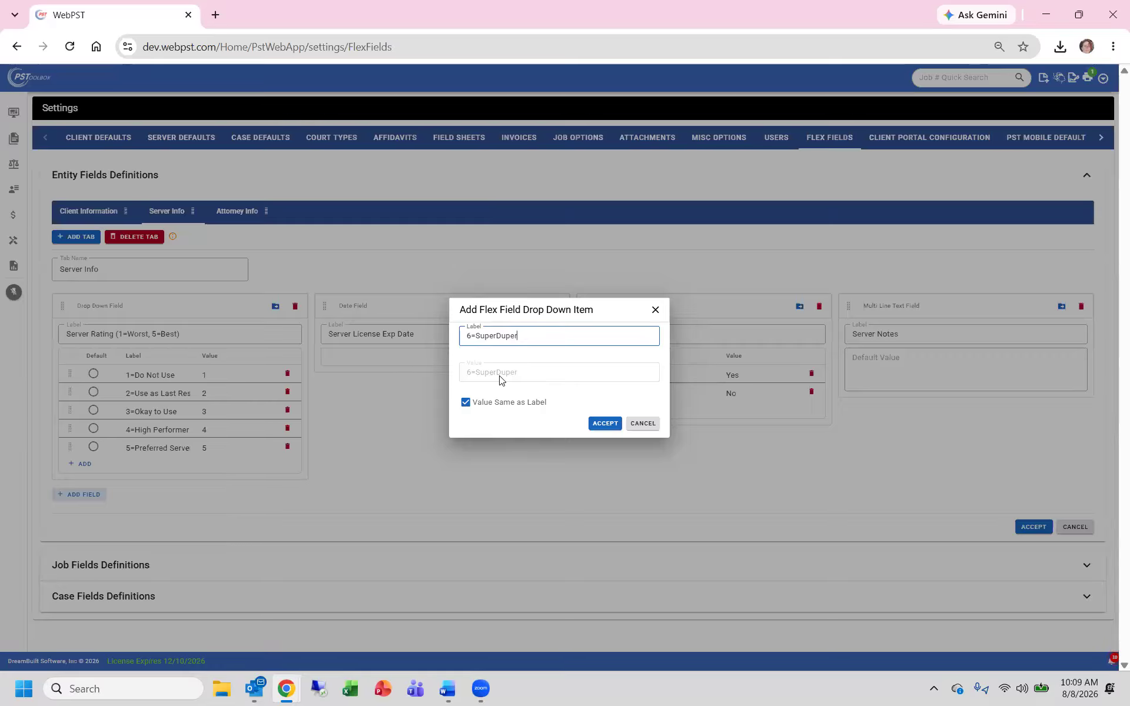
{"action": "key", "text": "BackSpace"}
{"action": "key", "text": "BackSpace"}
{"action": "key", "text": "BackSpace"}
{"action": "type", "text": "per"}
Turn off Value Same as Label, set the item's value to 6, and add it to the Server Rating list
{"action": "left_click", "coordinate": [465, 403]}
{"action": "left_click", "coordinate": [524, 373]}
{"action": "key", "text": "BackSpace"}
{"action": "key", "text": "BackSpace"}
{"action": "key", "text": "BackSpace"}
{"action": "key", "text": "BackSpace"}
{"action": "key", "text": "BackSpace"}
{"action": "key", "text": "BackSpace"}
{"action": "key", "text": "BackSpace"}
{"action": "key", "text": "BackSpace"}
{"action": "key", "text": "BackSpace"}
{"action": "key", "text": "BackSpace"}
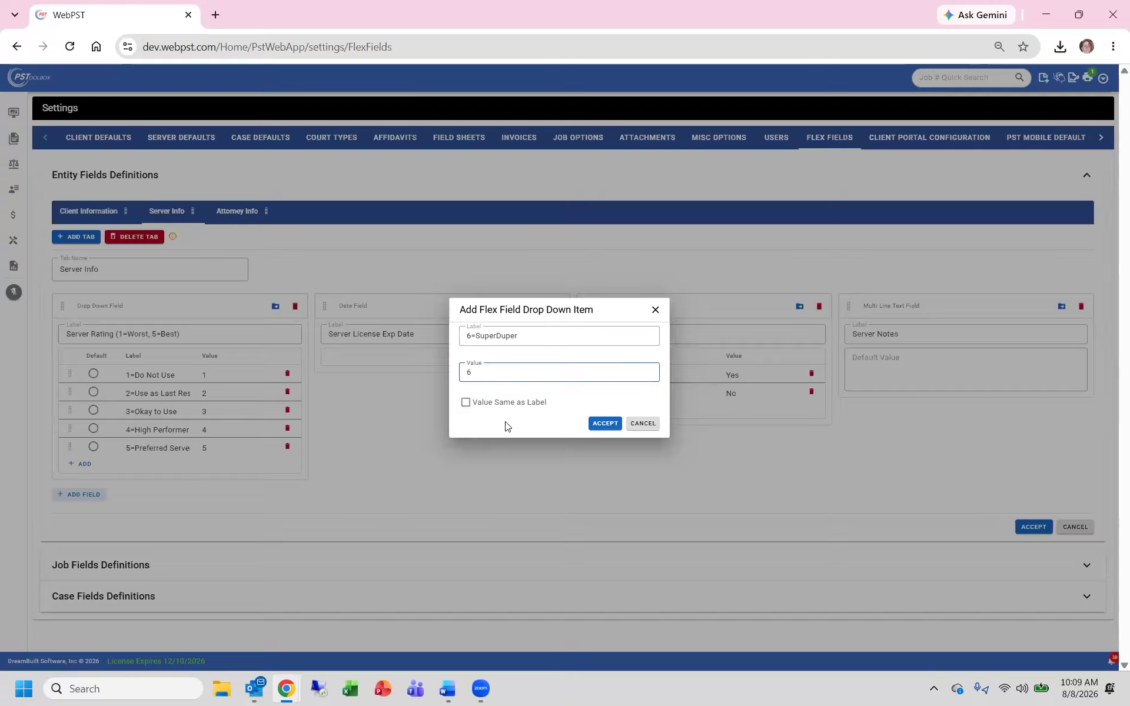
{"action": "left_click", "coordinate": [599, 423]}
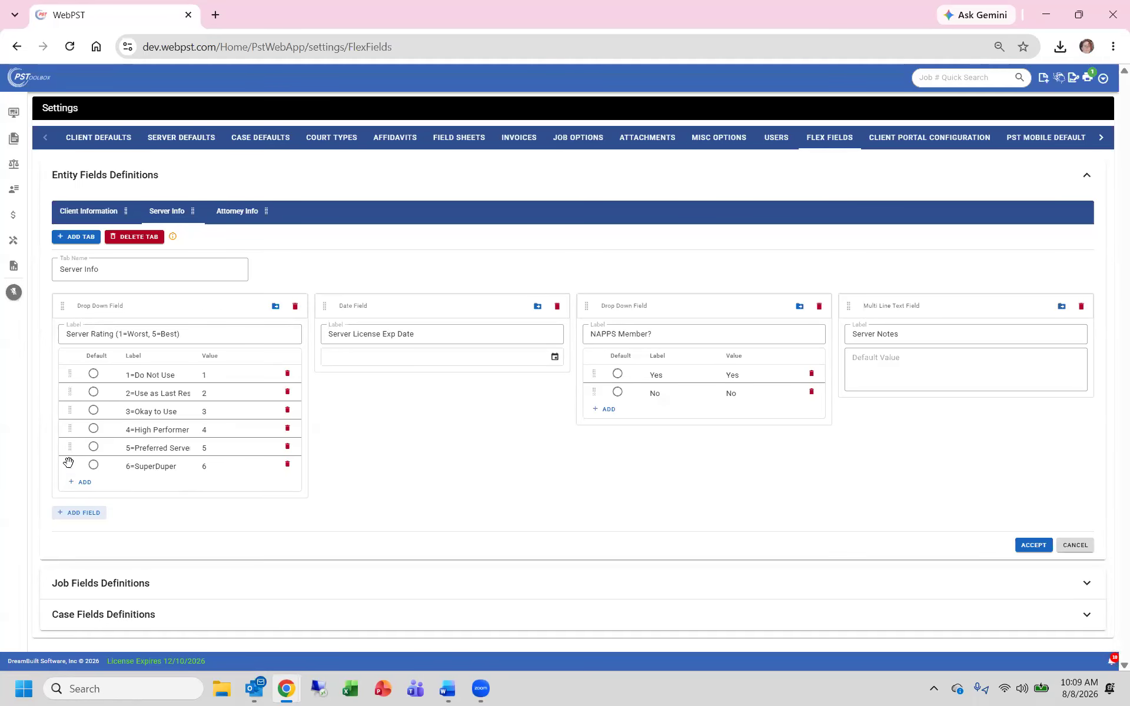
Reorder 6=SuperDuper above 3=Okay to Use and back to the end, and try each of these two ratings as the default
{"action": "left_click_drag", "start_coordinate": [68, 464], "coordinate": [65, 414]}
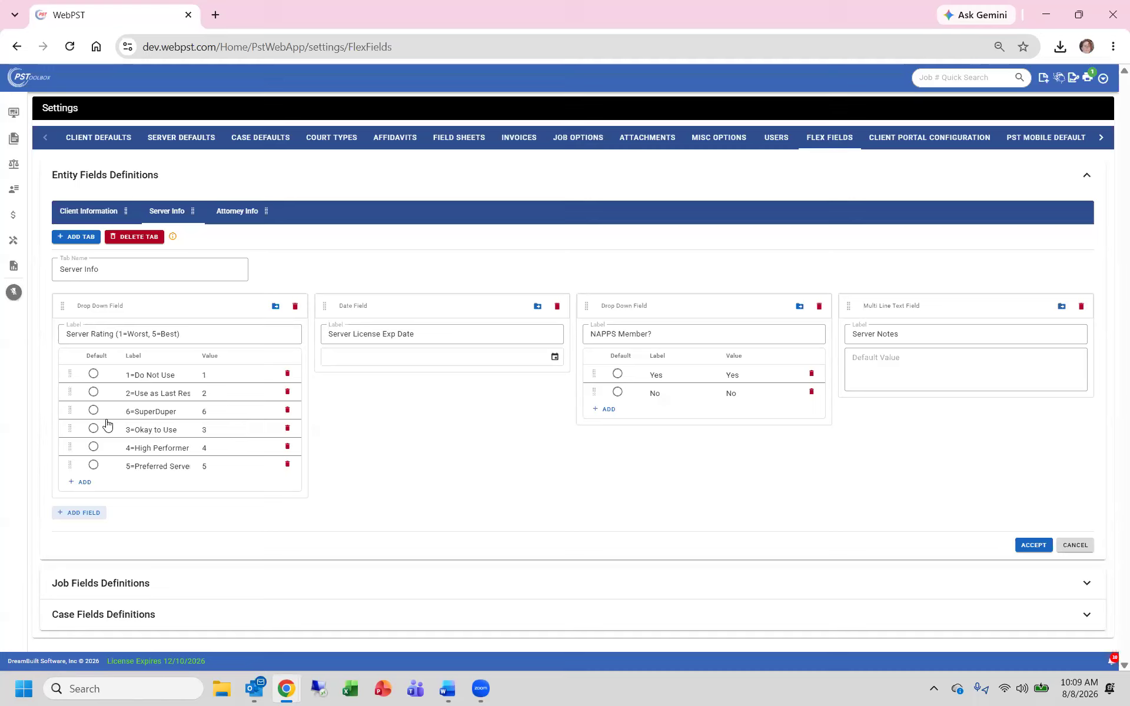
{"action": "left_click_drag", "start_coordinate": [66, 469], "coordinate": [67, 469]}
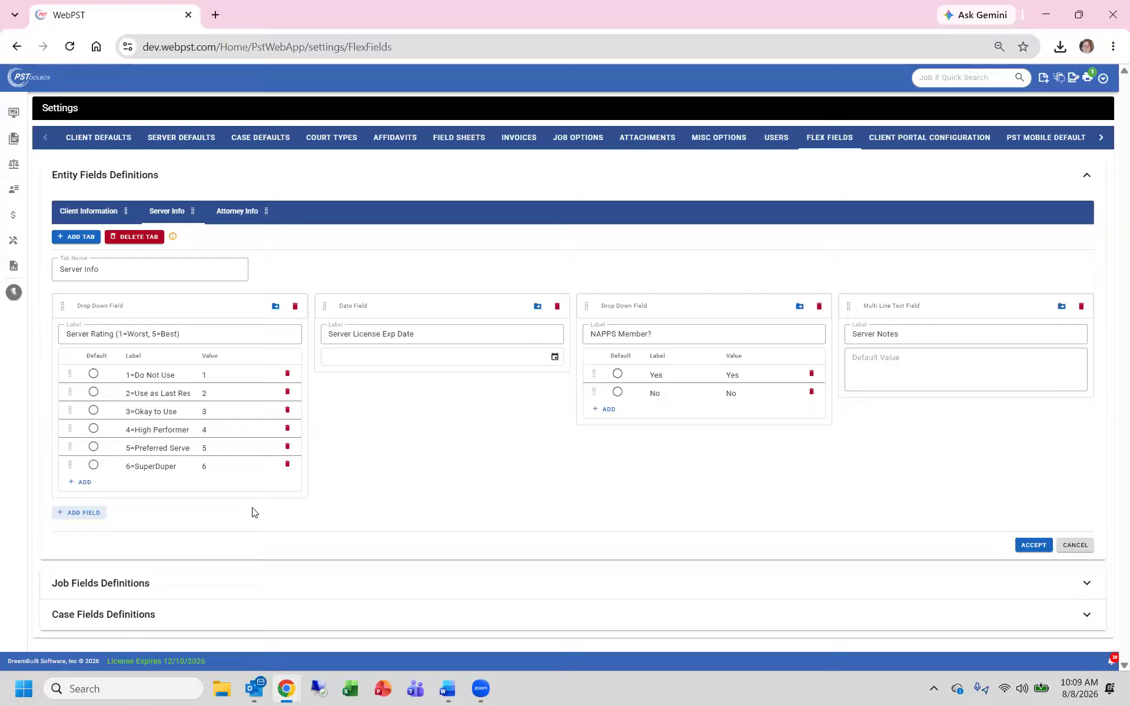
{"action": "left_click", "coordinate": [94, 411]}
{"action": "left_click", "coordinate": [92, 465]}
Delete the 6=SuperDuper item from the Server Rating list and save the entity fields definitions
{"action": "left_click", "coordinate": [287, 467]}
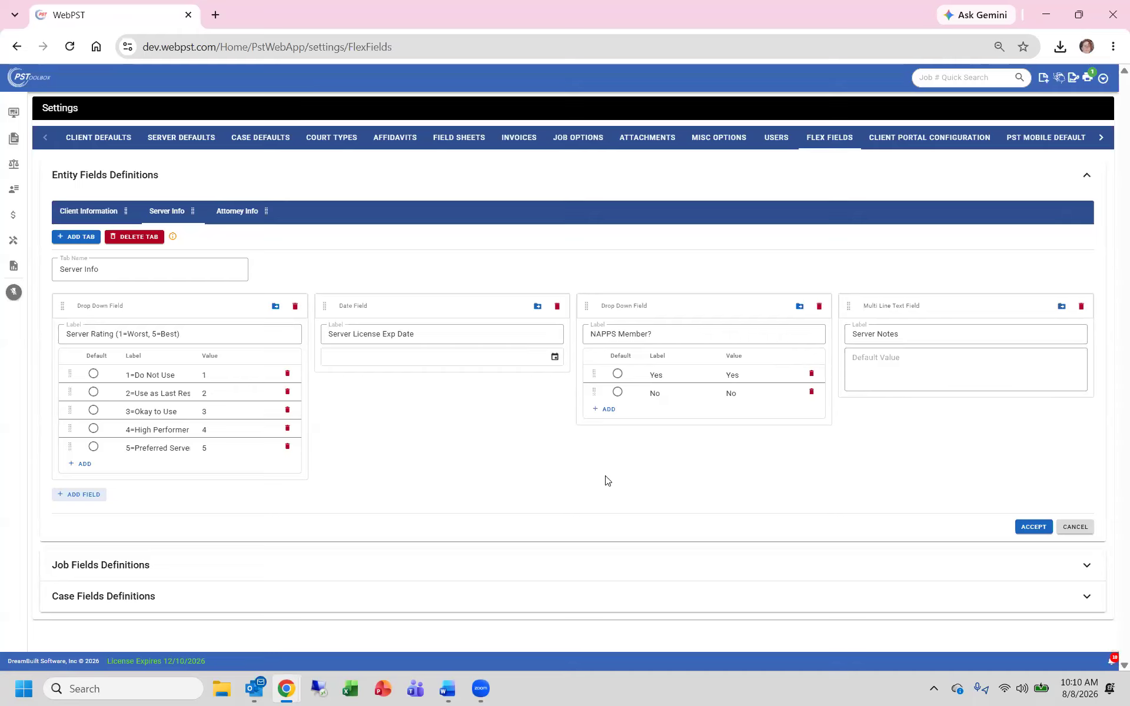
{"action": "left_click", "coordinate": [1038, 531]}
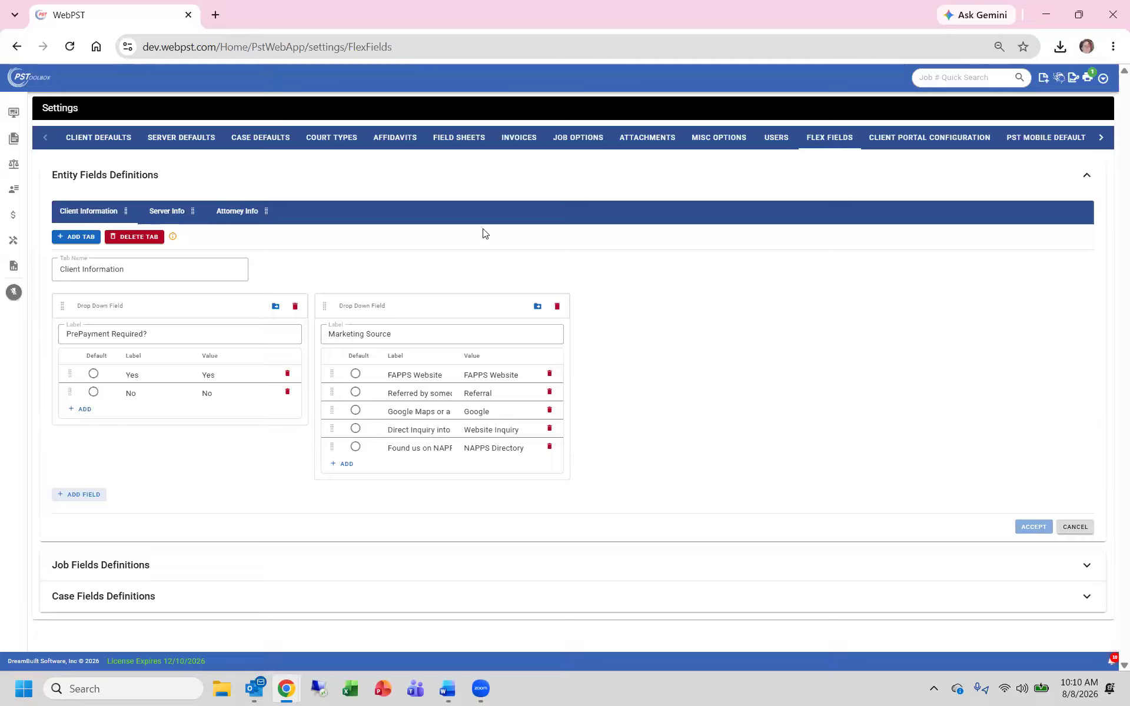
List the active servers from Contacts and open the Server Info flex fields of the fourth listed server for editing
{"action": "mouse_move", "coordinate": [26, 154]}
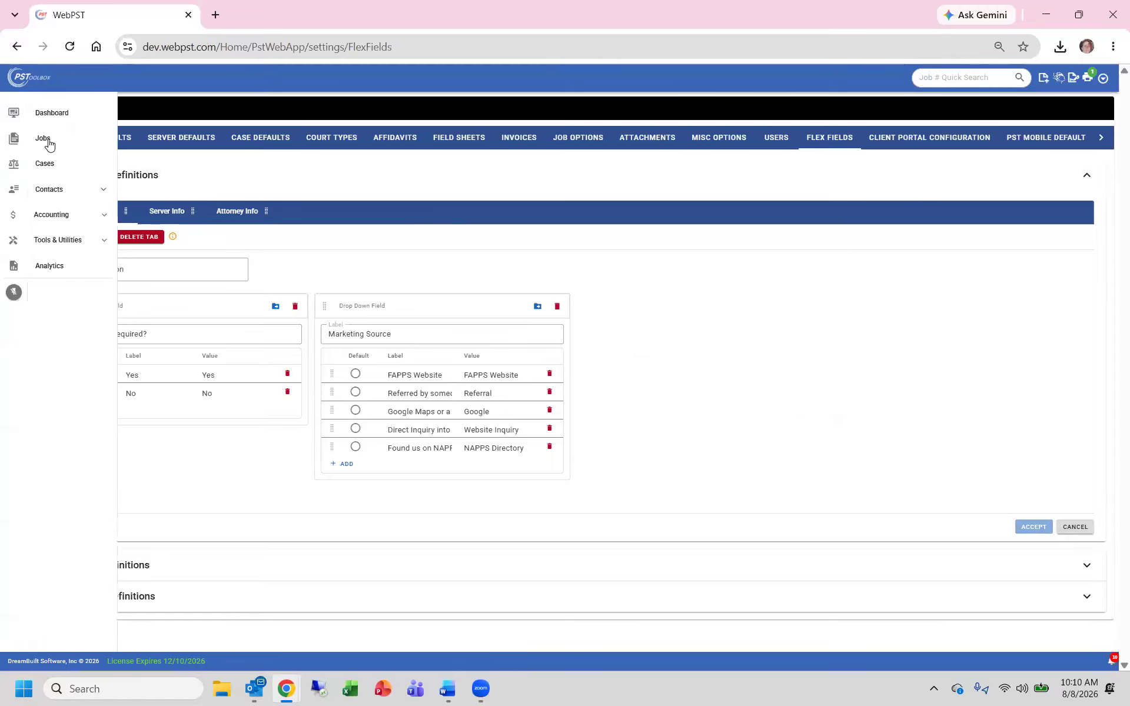
{"action": "left_click", "coordinate": [65, 189]}
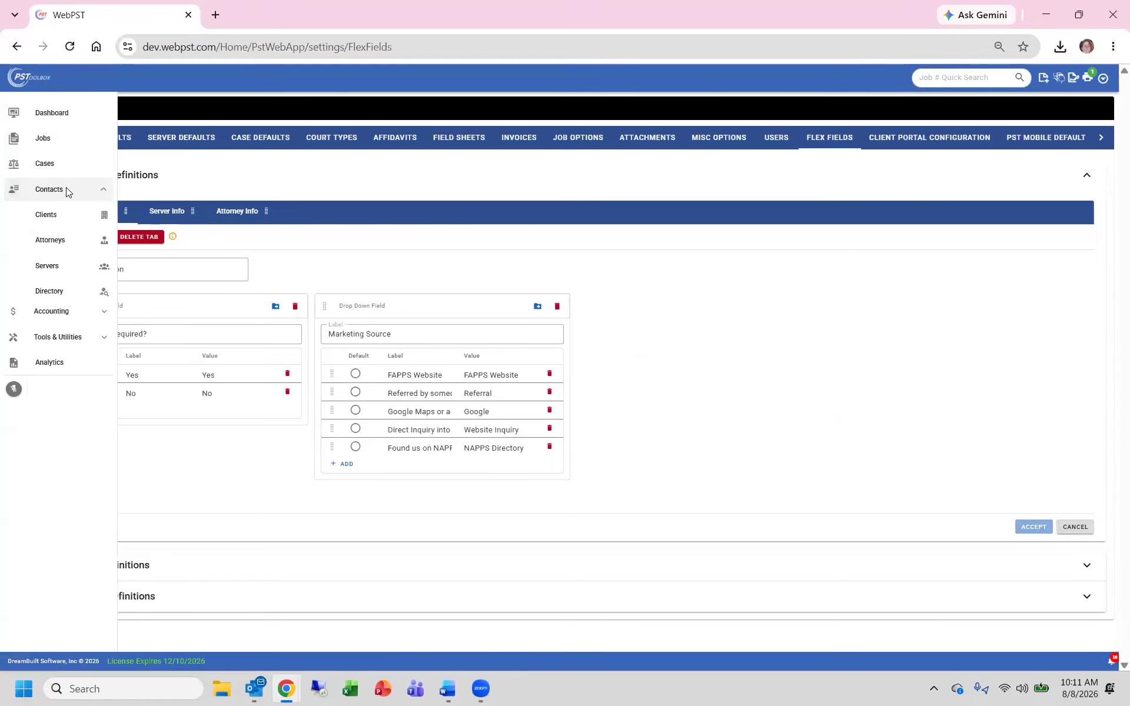
{"action": "left_click", "coordinate": [57, 268]}
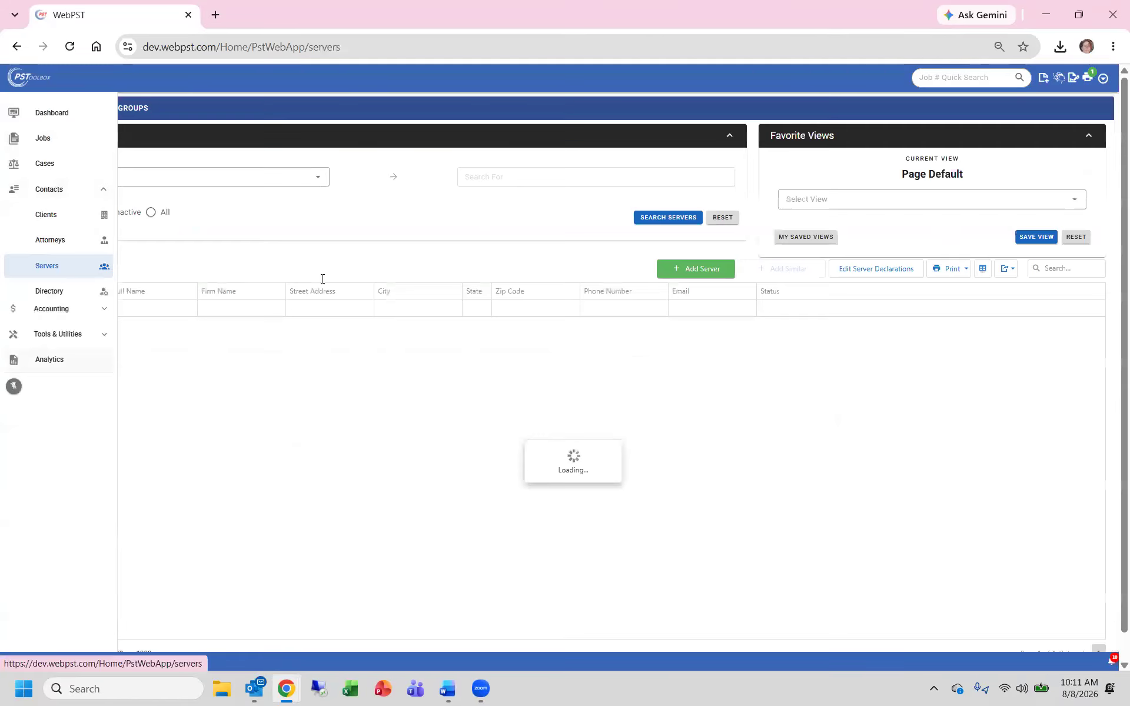
{"action": "left_click", "coordinate": [671, 218]}
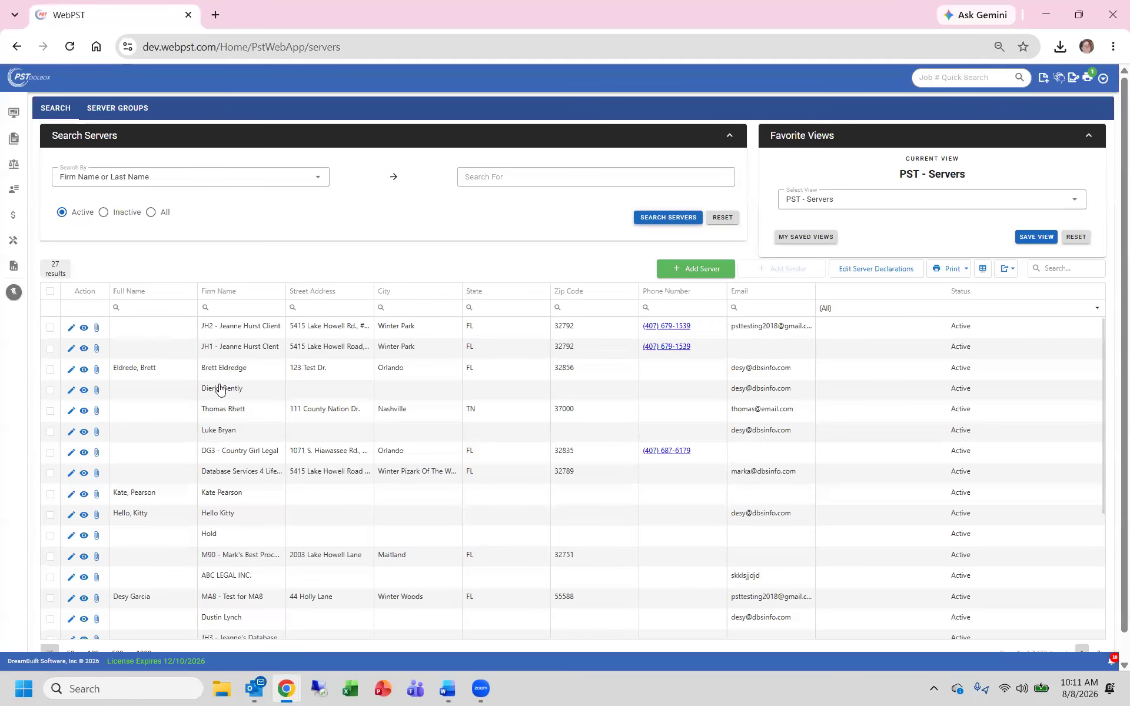
{"action": "left_click", "coordinate": [72, 391]}
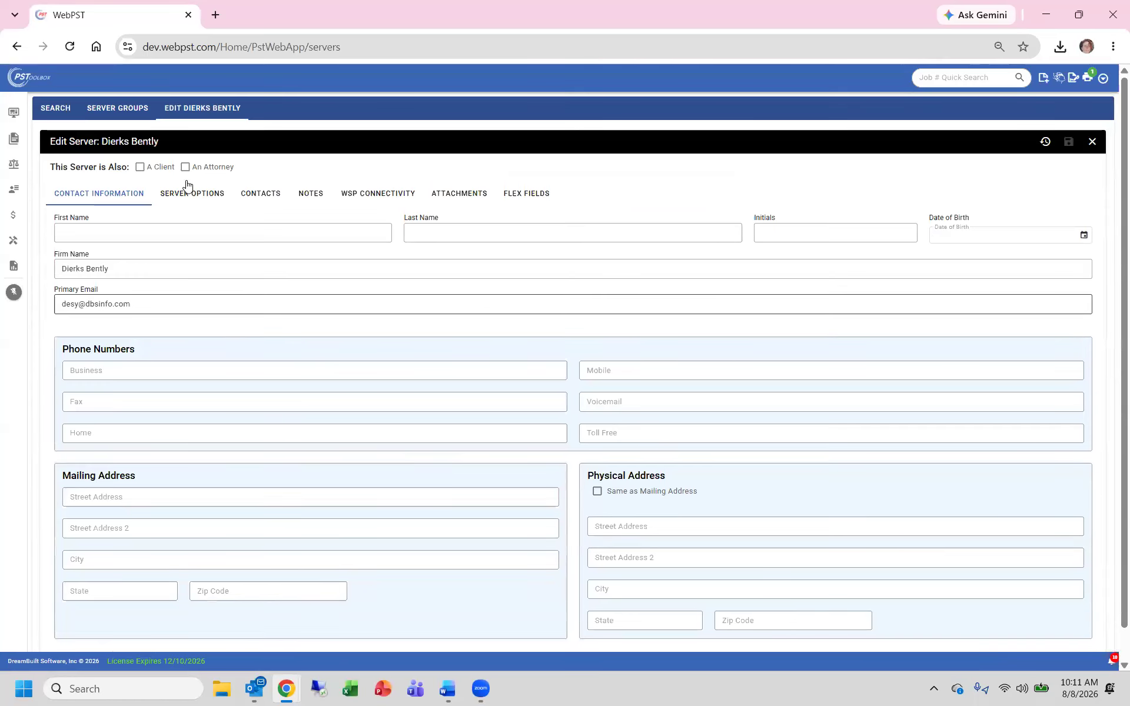
{"action": "left_click", "coordinate": [535, 196]}
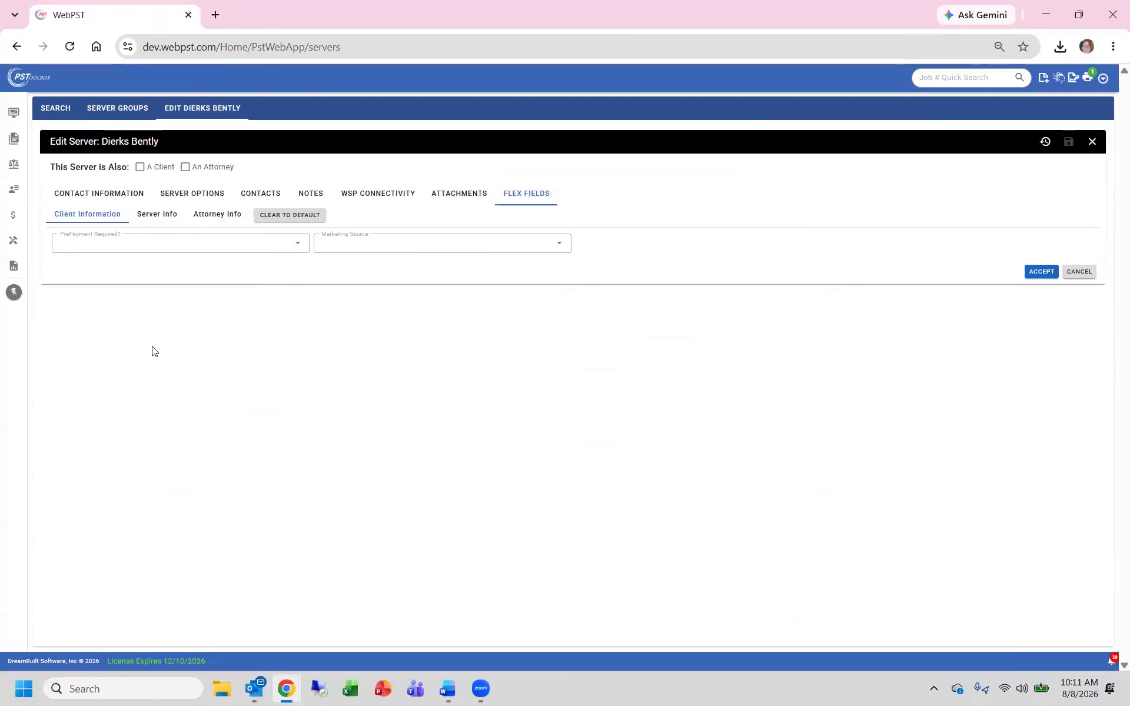
{"action": "left_click", "coordinate": [157, 217]}
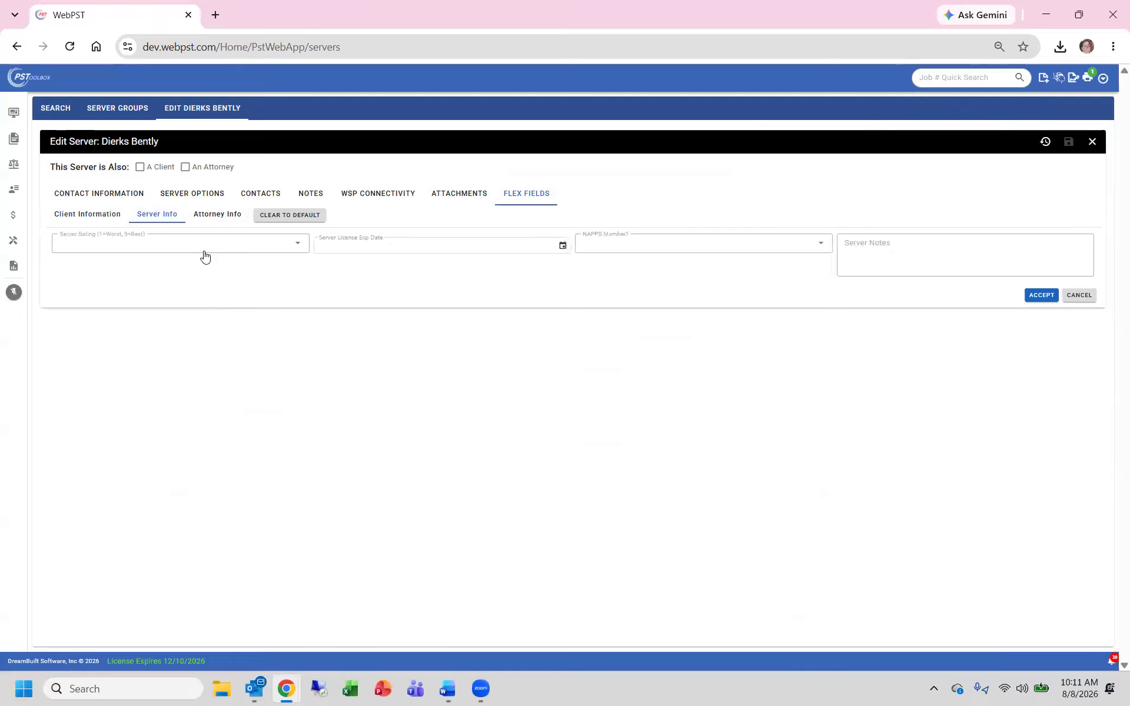
Set the Server Rating to 4=High Performer and the Server License Exp Date to 03/26/2027
{"action": "left_click", "coordinate": [299, 246]}
{"action": "left_click", "coordinate": [117, 340]}
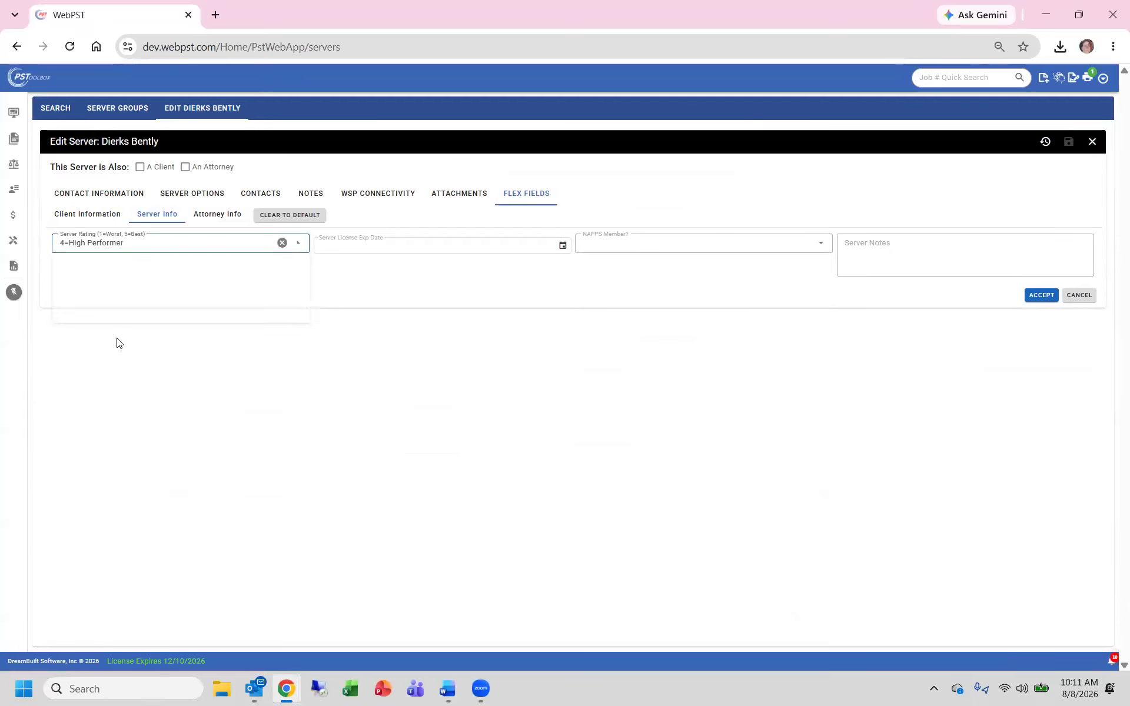
{"action": "left_click", "coordinate": [561, 247]}
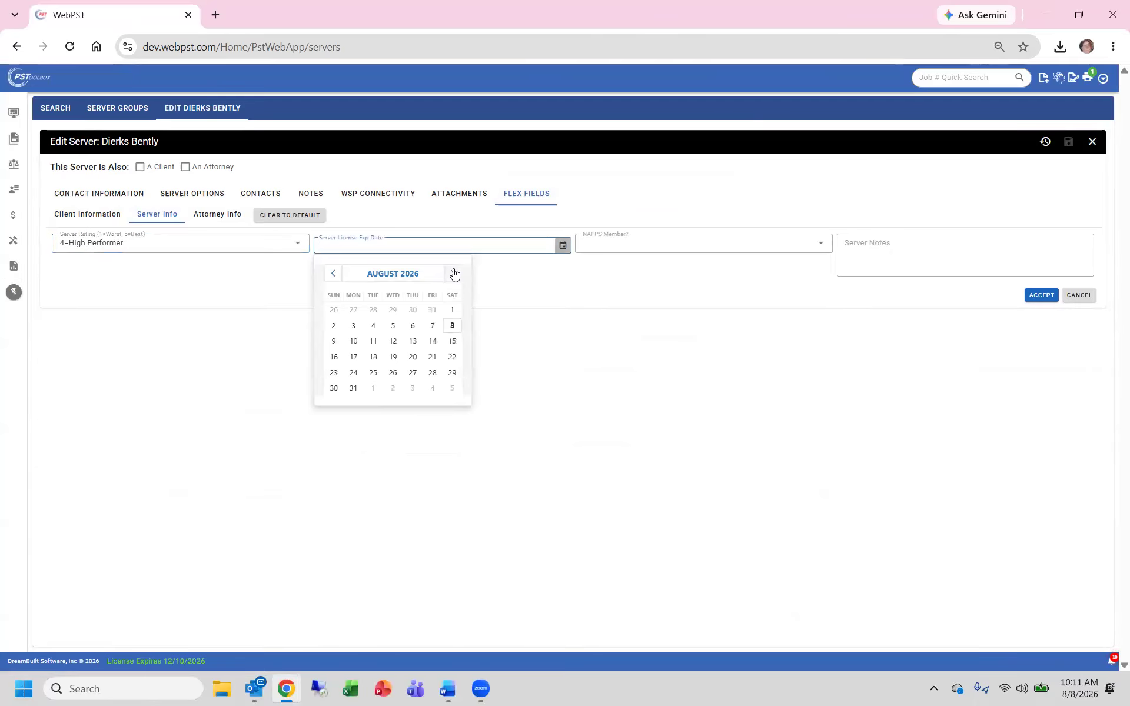
{"action": "left_click", "coordinate": [452, 274]}
{"action": "left_click", "coordinate": [453, 274]}
{"action": "left_click", "coordinate": [452, 274]}
{"action": "left_click", "coordinate": [452, 273]}
{"action": "left_click", "coordinate": [452, 273]}
{"action": "left_click", "coordinate": [452, 273]}
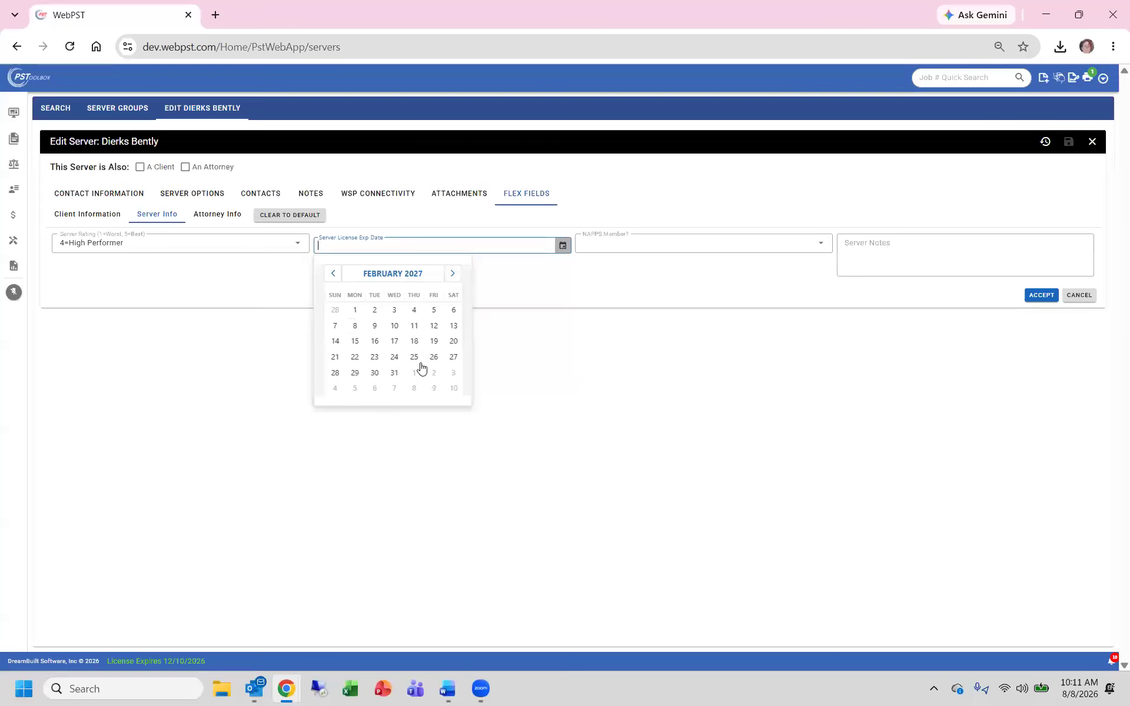
{"action": "left_click", "coordinate": [433, 357]}
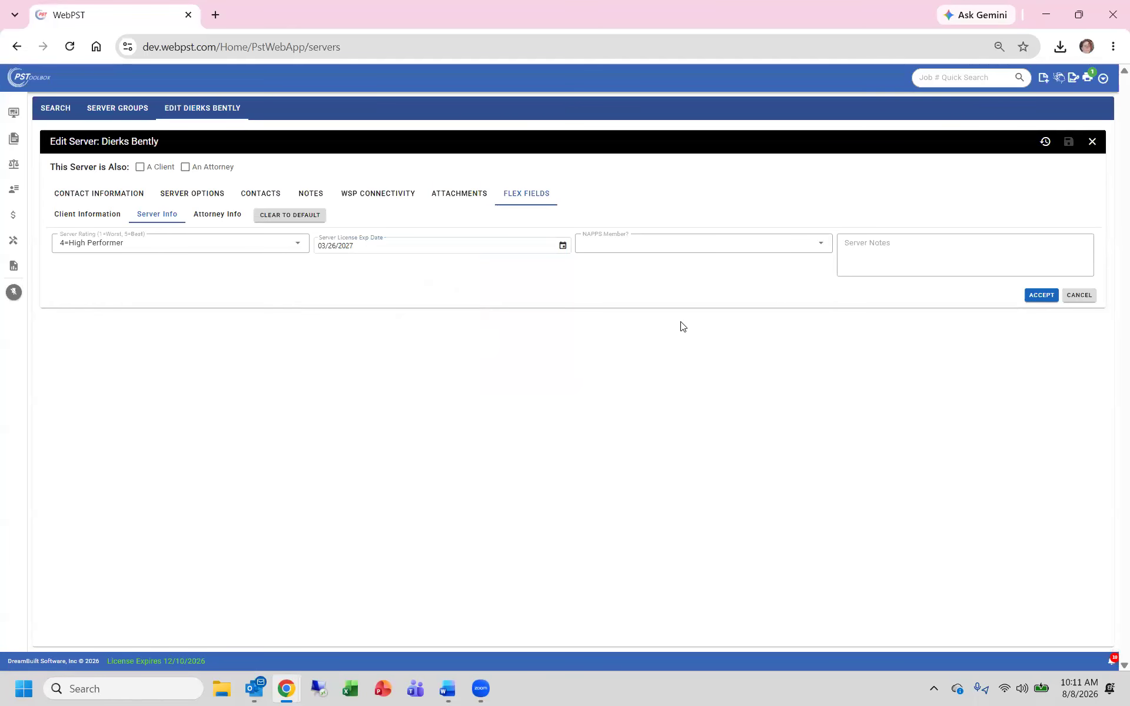
Set NAPPS Member? to Yes, enter the Server Notes "Good at getting info from neighbors", and save the server record
{"action": "left_click", "coordinate": [820, 247]}
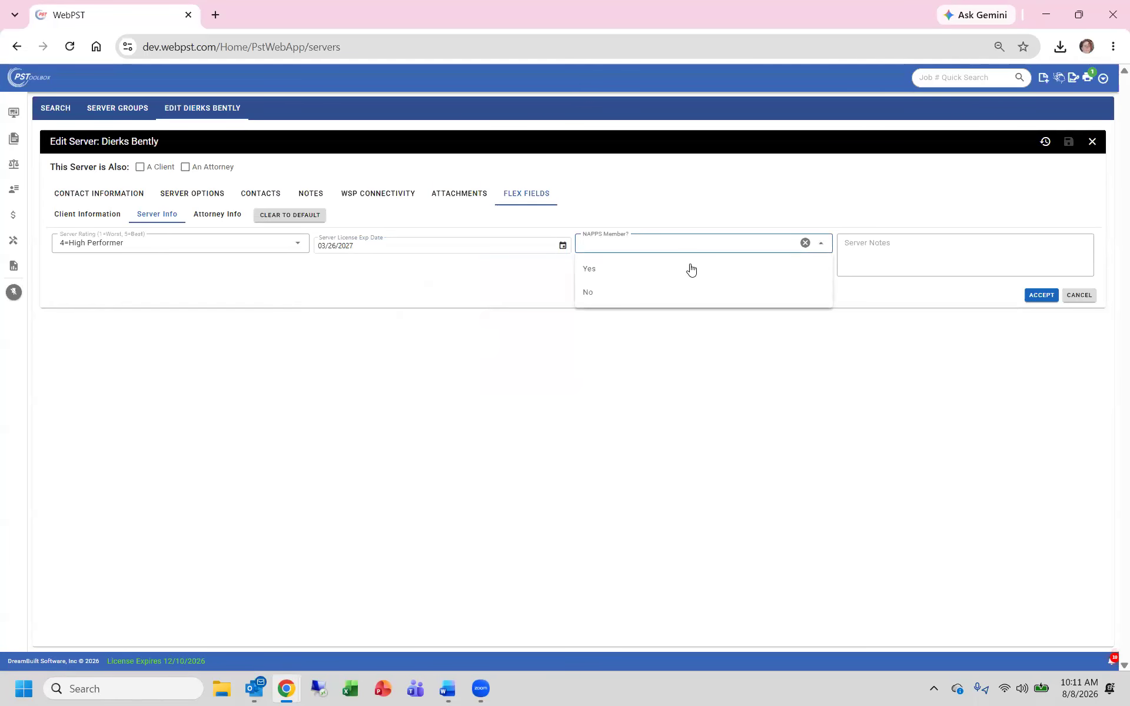
{"action": "left_click", "coordinate": [595, 270]}
{"action": "left_click", "coordinate": [868, 243]}
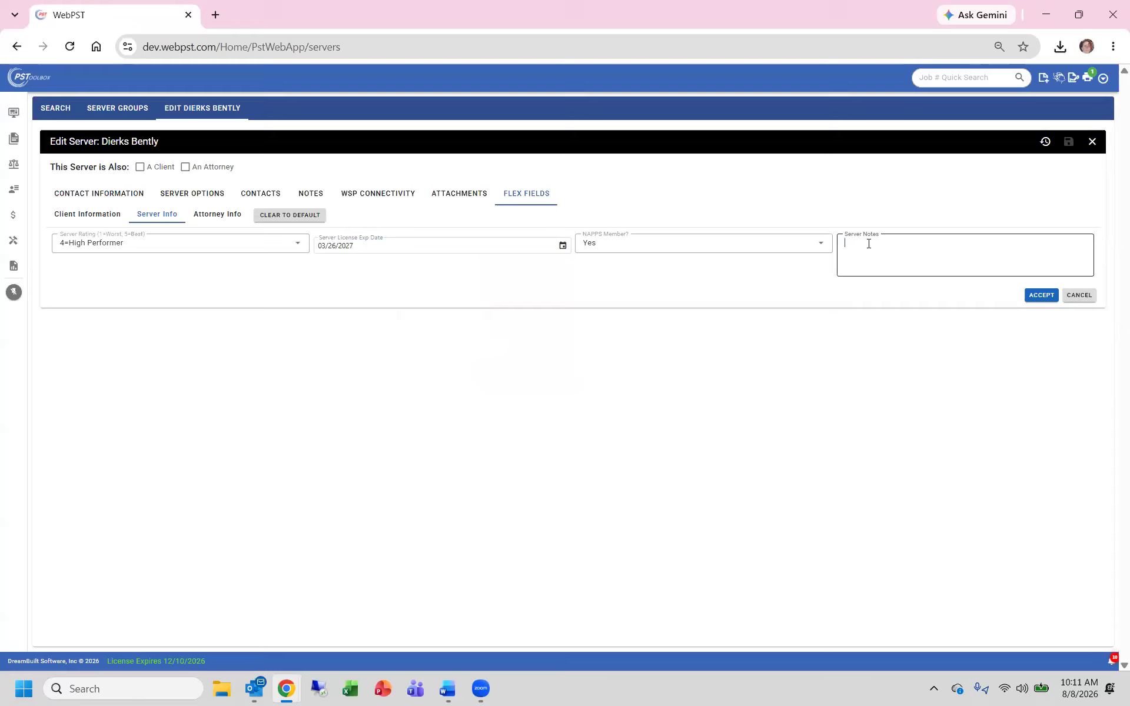
{"action": "type", "text": "Good at getting info from neighbors"}
{"action": "left_click", "coordinate": [1048, 295]}
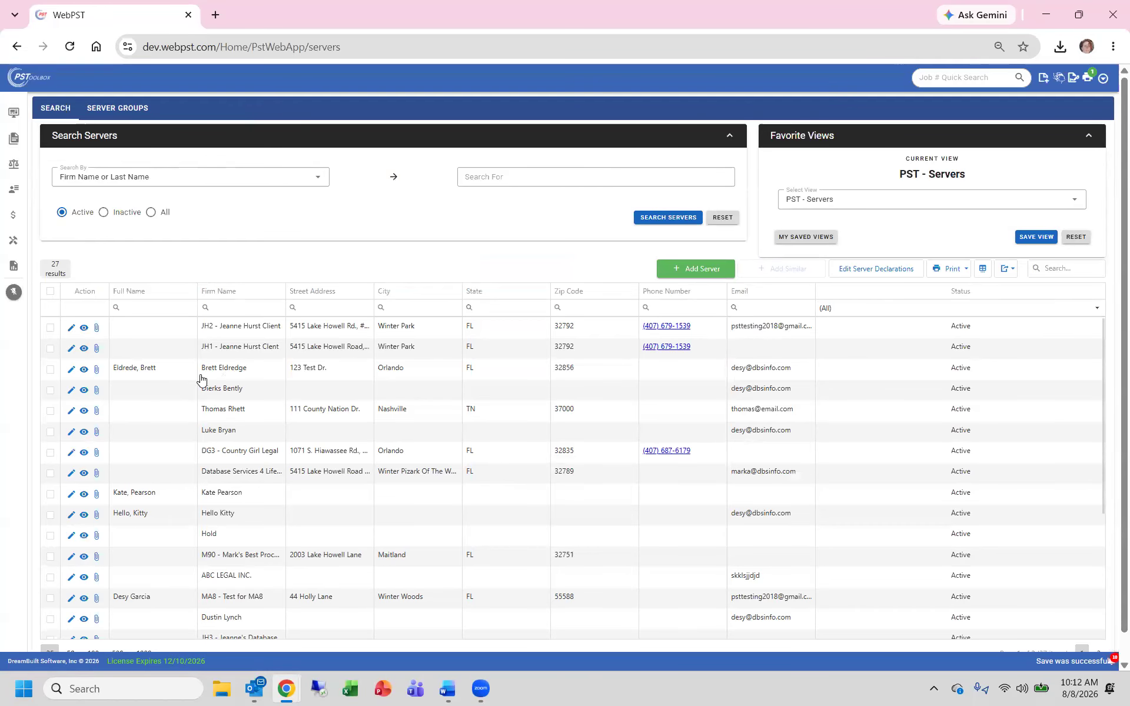
Reopen the same server record and check the saved values in its Server Info flex fields
{"action": "left_click", "coordinate": [71, 391]}
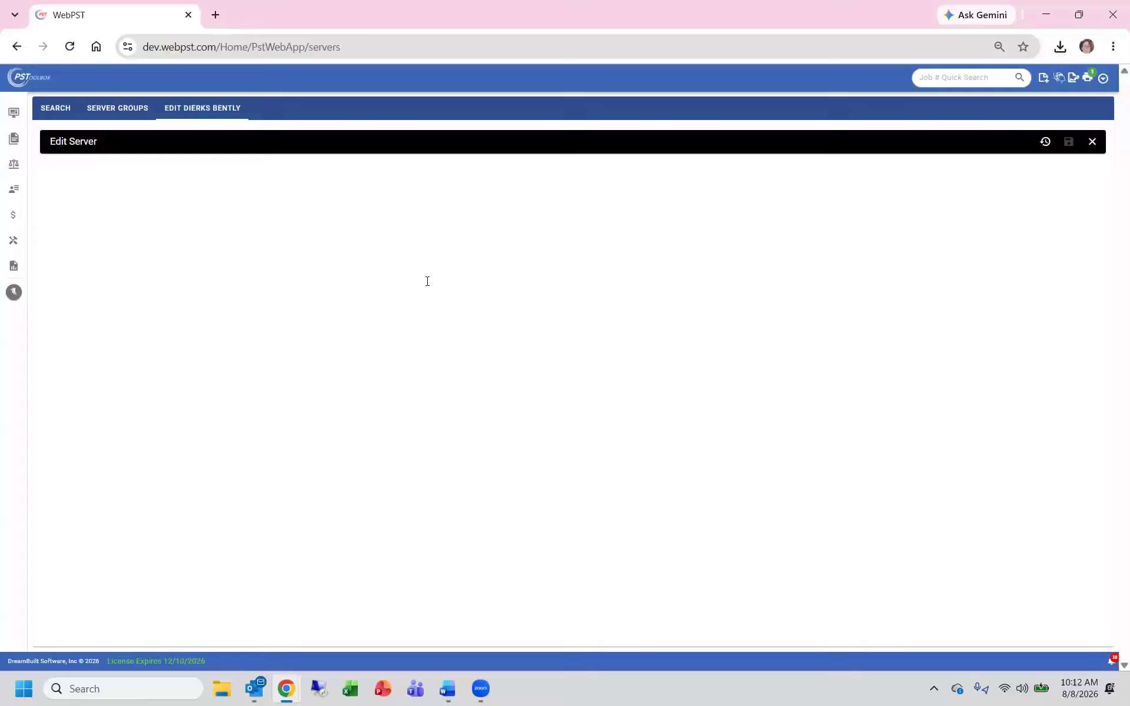
{"action": "left_click", "coordinate": [521, 192]}
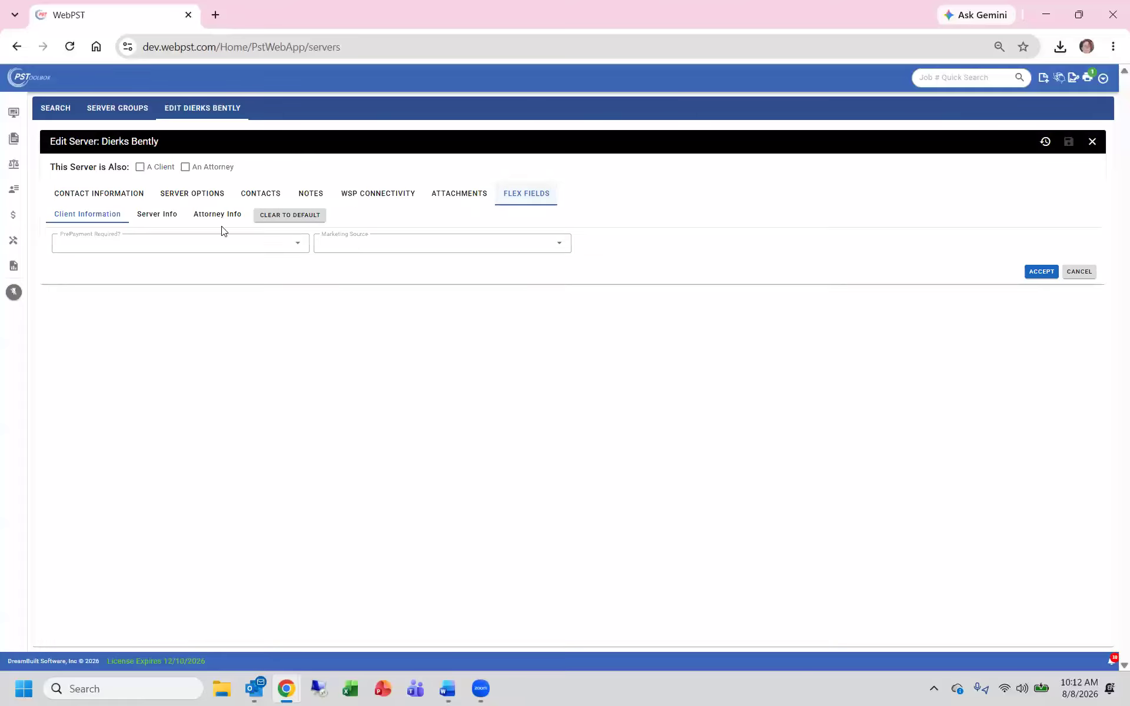
{"action": "left_click", "coordinate": [158, 203]}
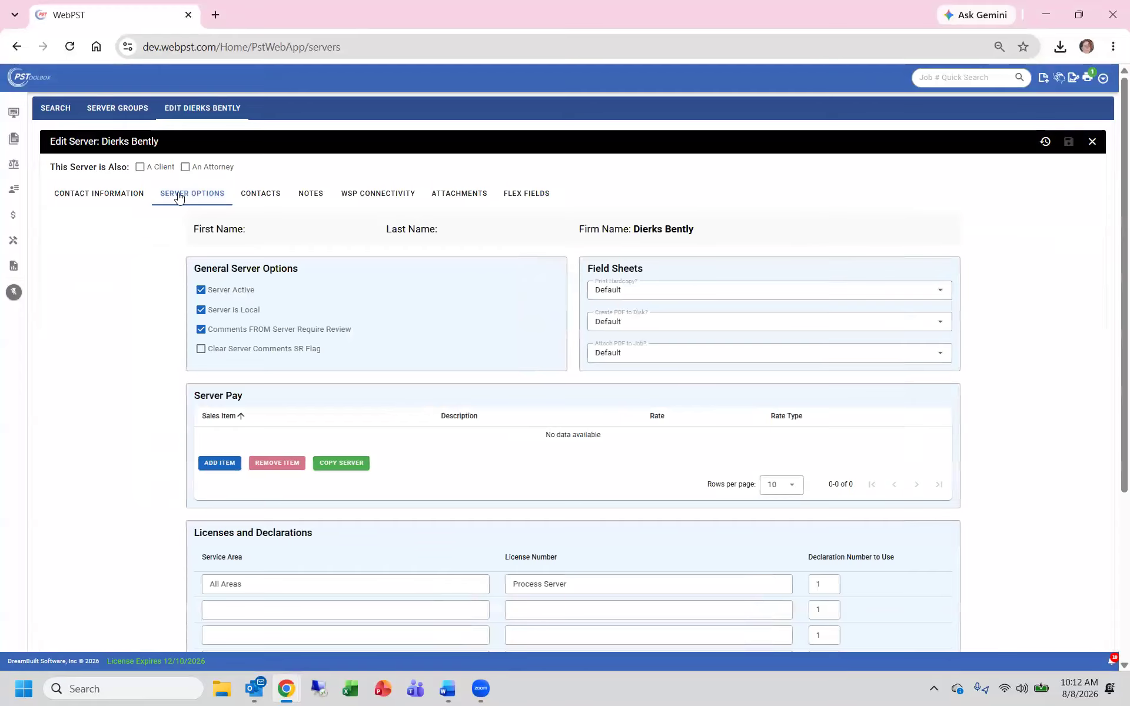
{"action": "left_click", "coordinate": [536, 199]}
{"action": "left_click", "coordinate": [157, 216]}
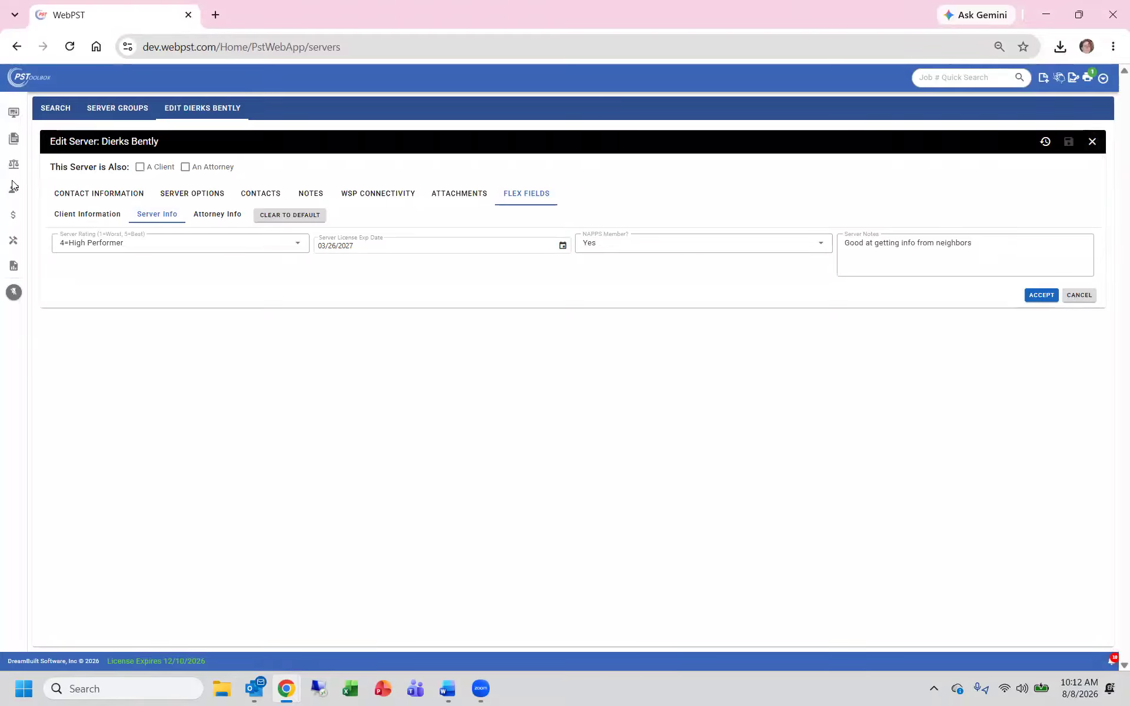
Return to the server search list and reselect the PST - Servers favorite view
{"action": "mouse_move", "coordinate": [71, 198]}
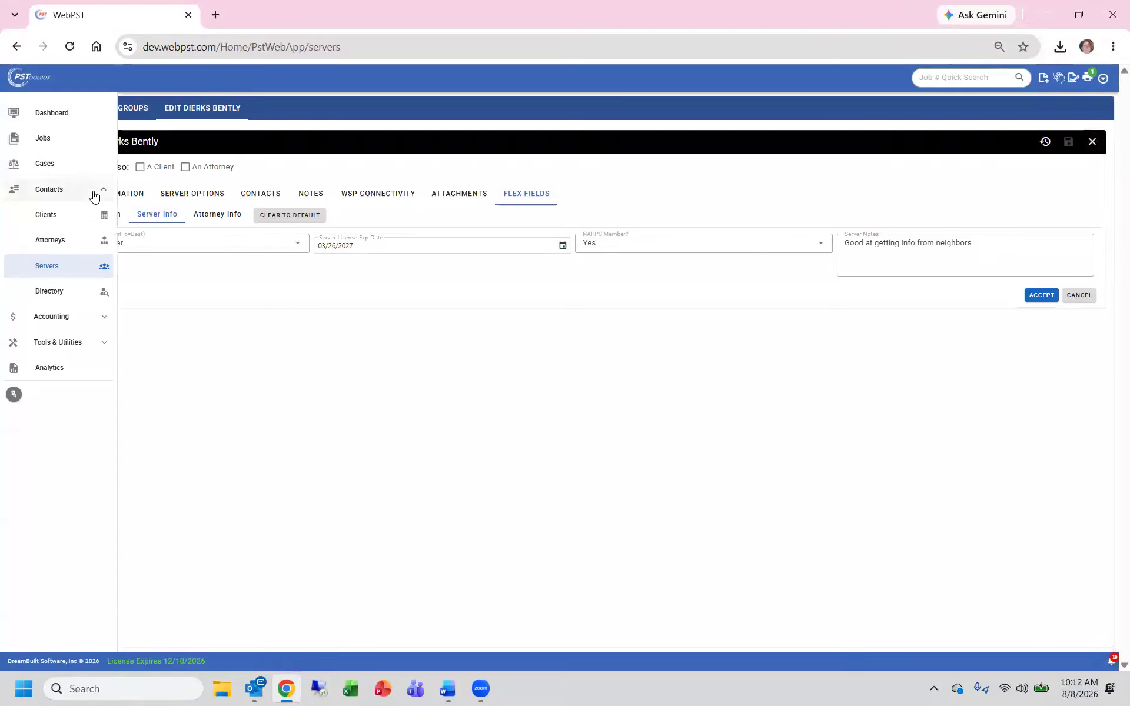
{"action": "left_click", "coordinate": [64, 267]}
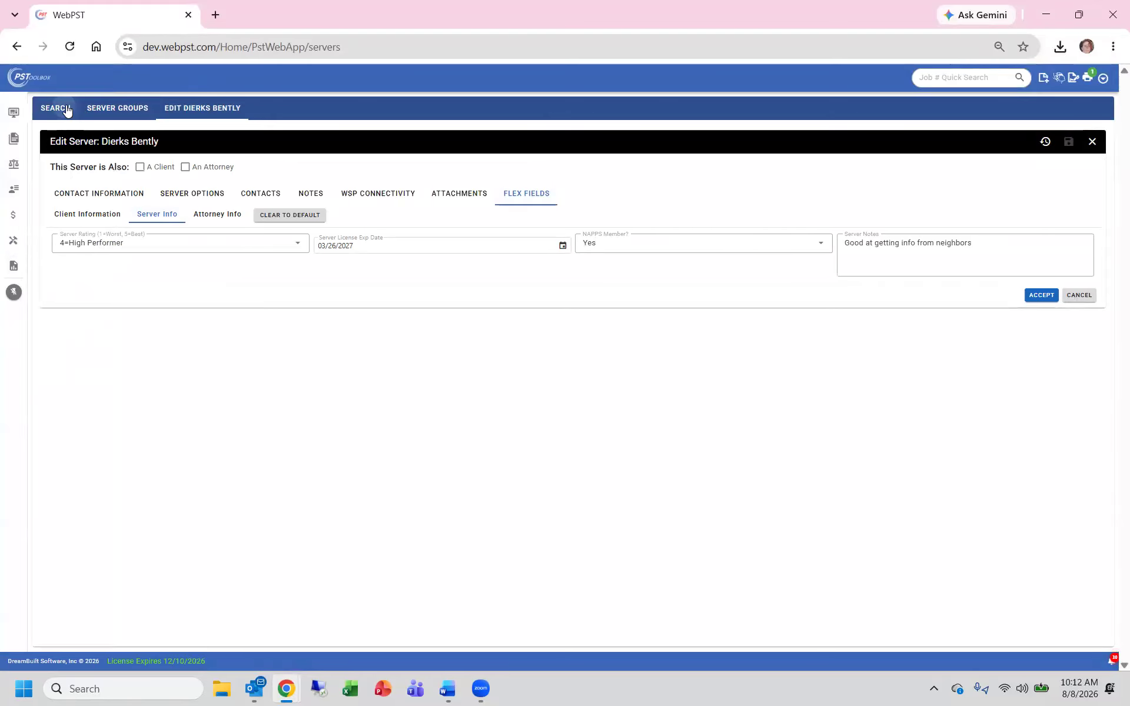
{"action": "left_click", "coordinate": [67, 110]}
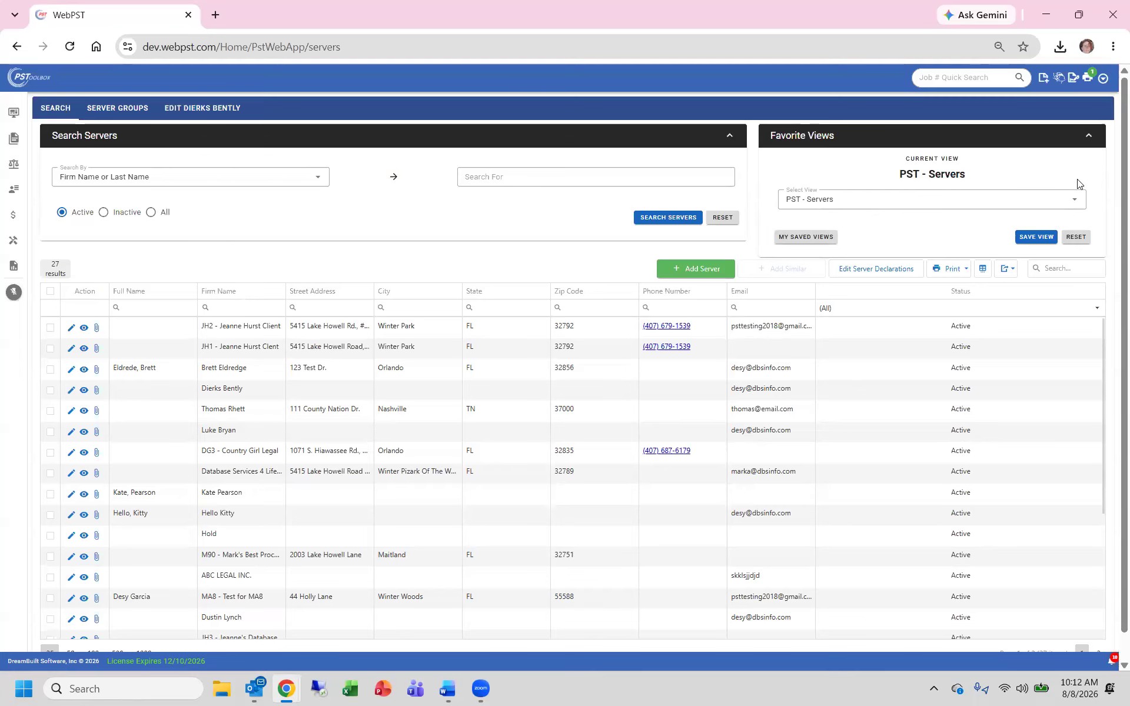
{"action": "left_click", "coordinate": [1077, 201]}
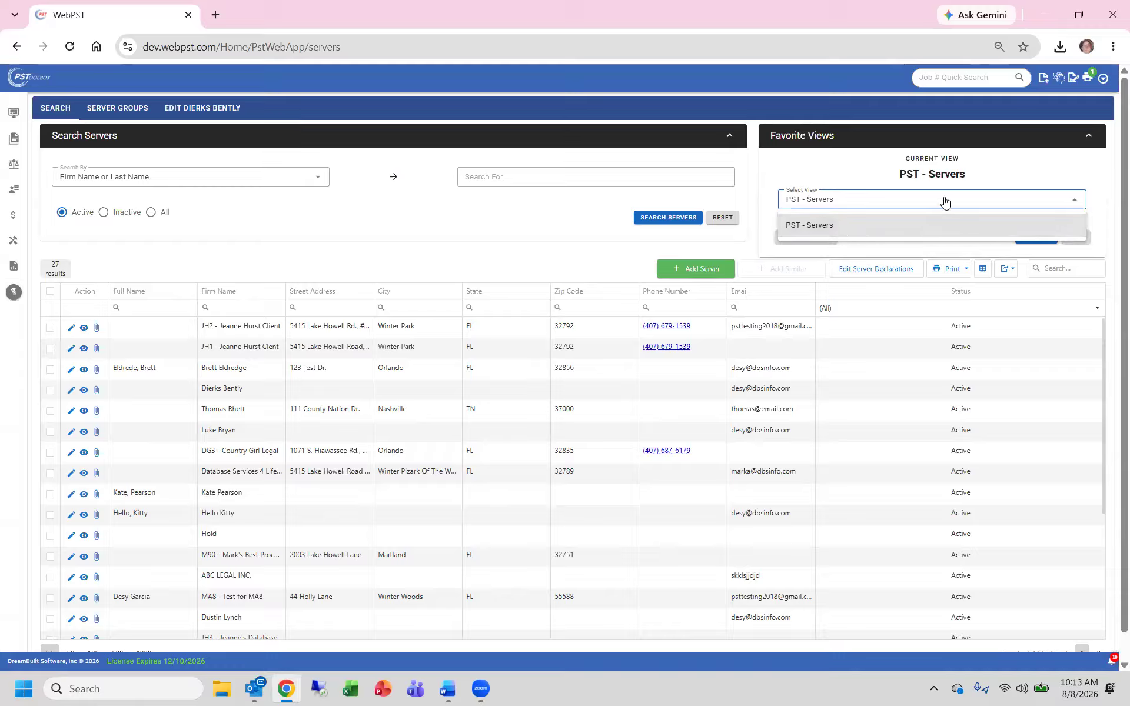
{"action": "left_click", "coordinate": [844, 221]}
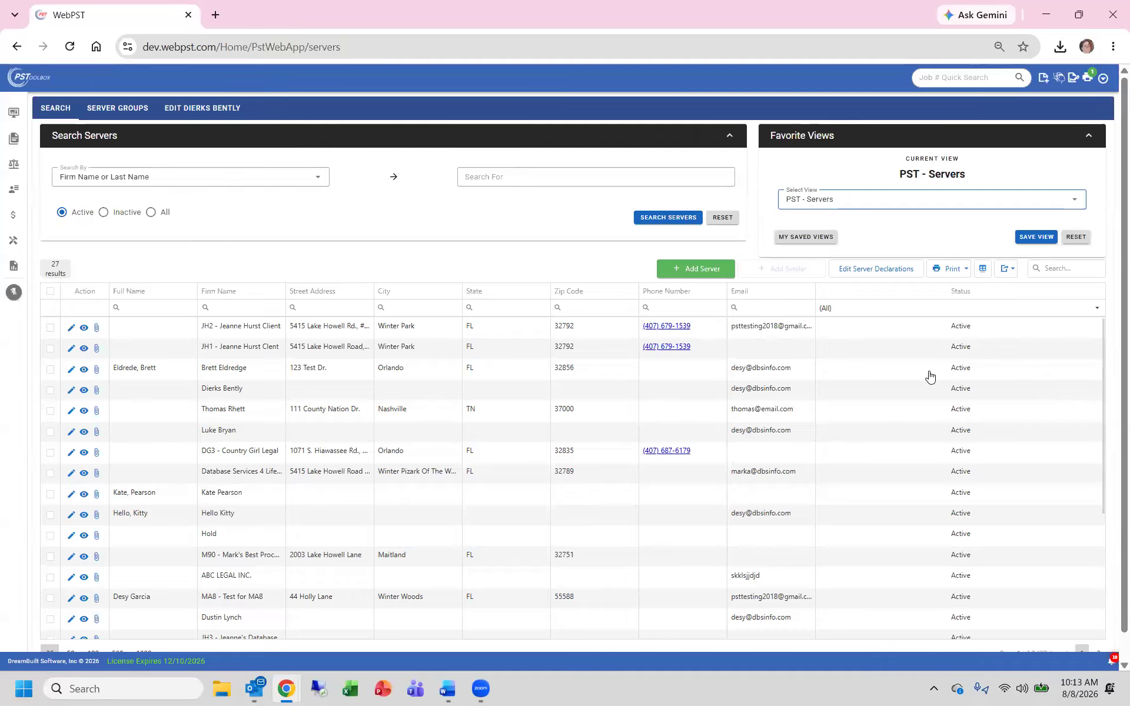
Add the F - Server Rating and F - NAPPS Member? flex fields to the server list's shown columns
{"action": "left_click", "coordinate": [982, 270]}
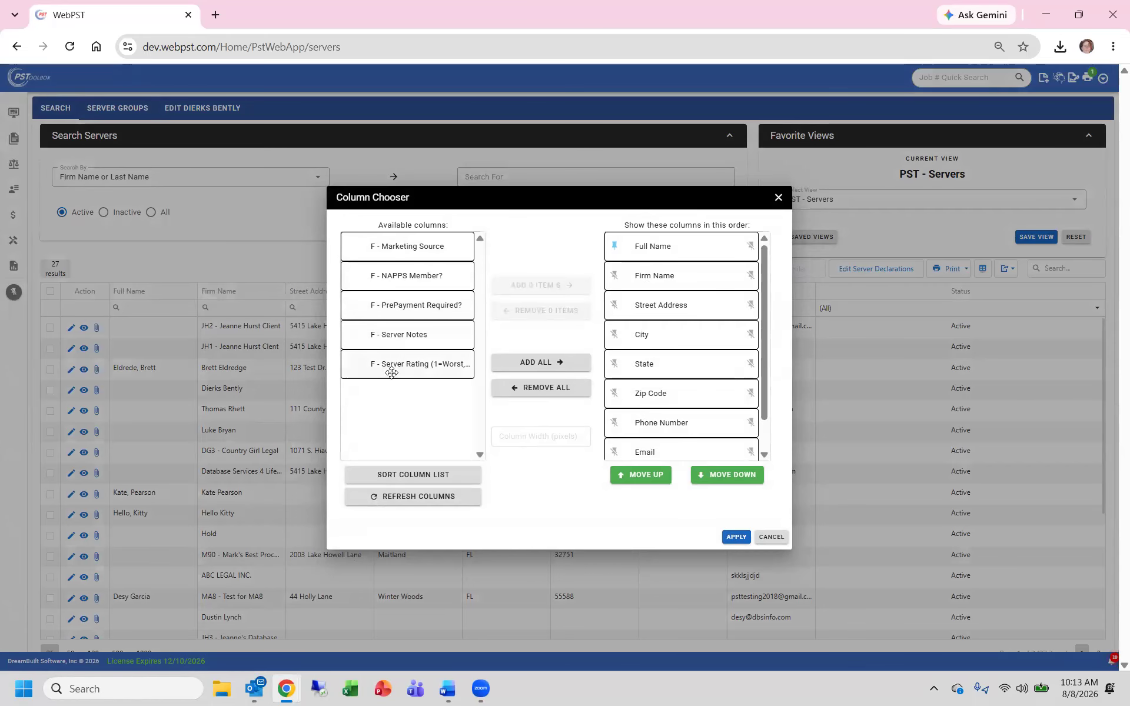
{"action": "left_click", "coordinate": [429, 365]}
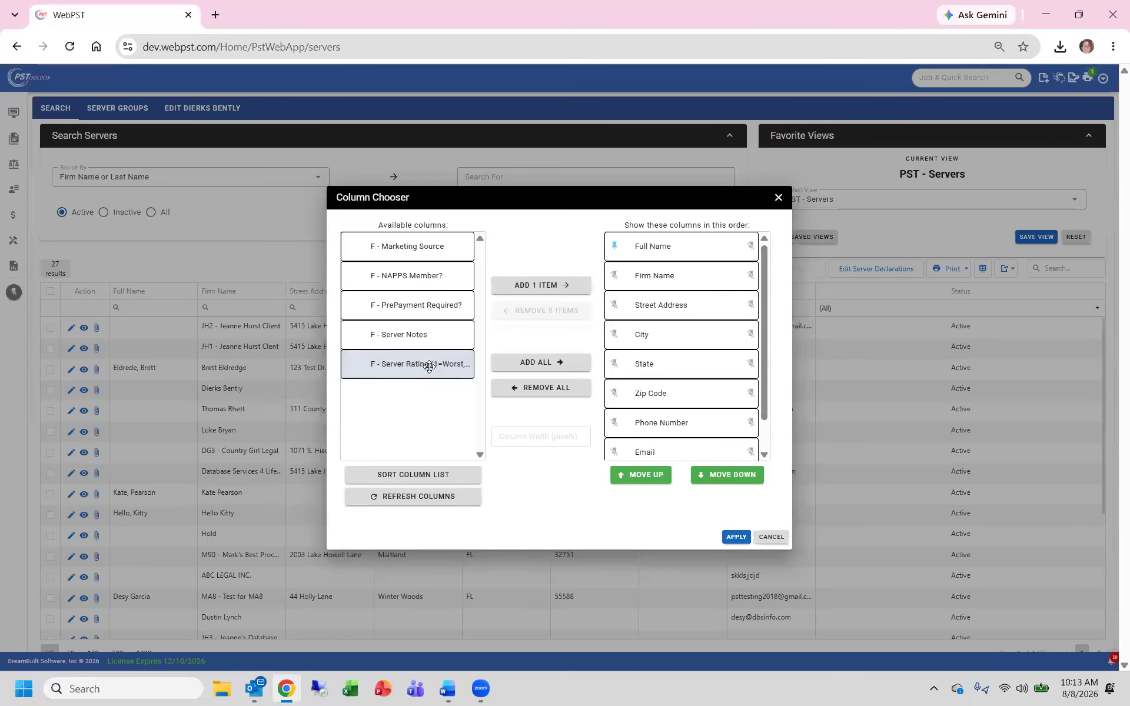
{"action": "left_click", "coordinate": [561, 287]}
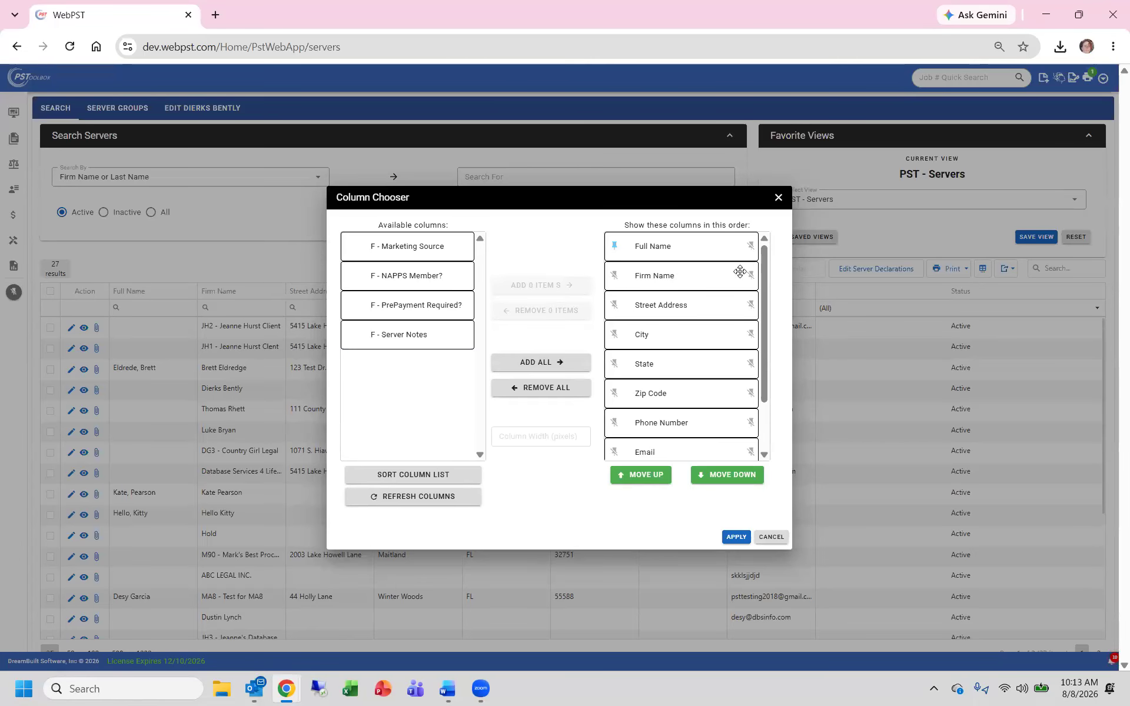
{"action": "left_click_drag", "start_coordinate": [763, 281], "coordinate": [765, 244]}
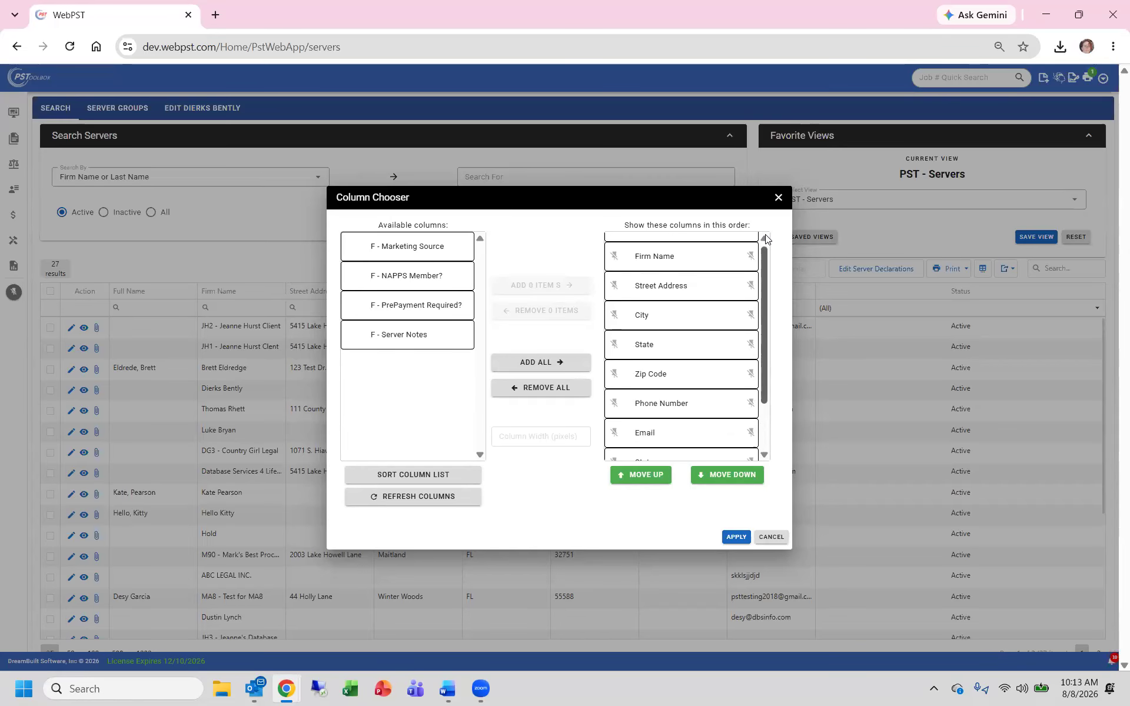
{"action": "left_click", "coordinate": [399, 276]}
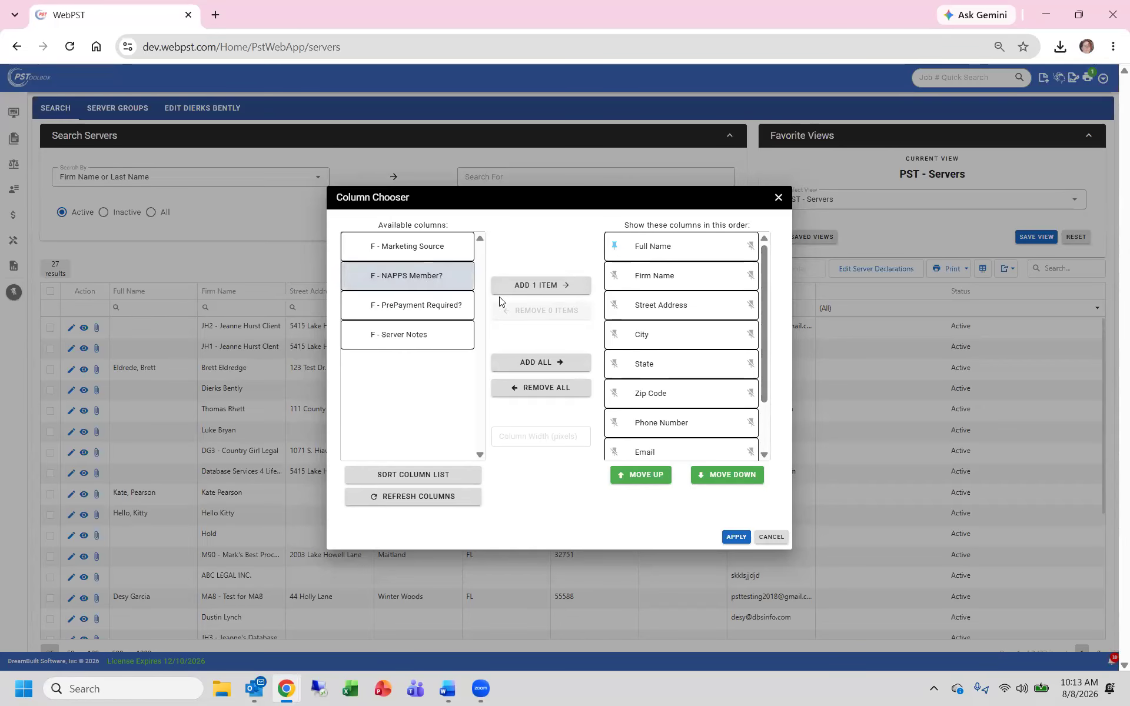
{"action": "left_click", "coordinate": [547, 286]}
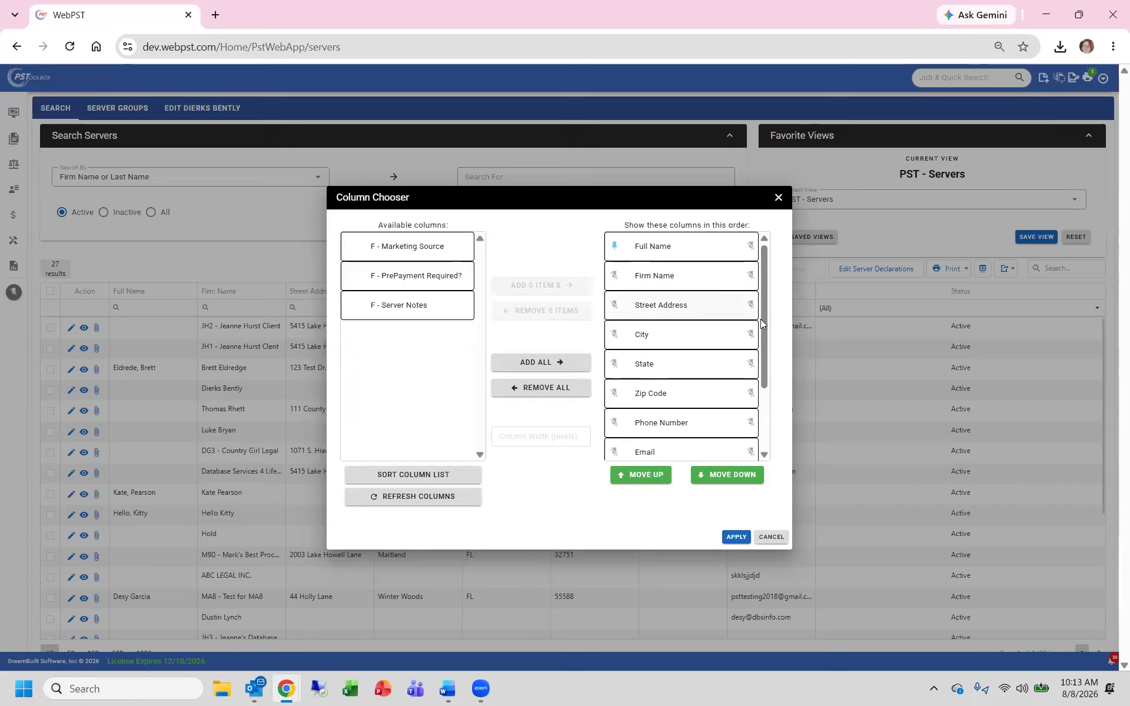
Place the Server Rating column right after Firm Name, apply the column layout, and move the NAPPS Member? column right after Server Rating
{"action": "scroll", "coordinate": [762, 371], "scroll_direction": "down", "scroll_amount": 2}
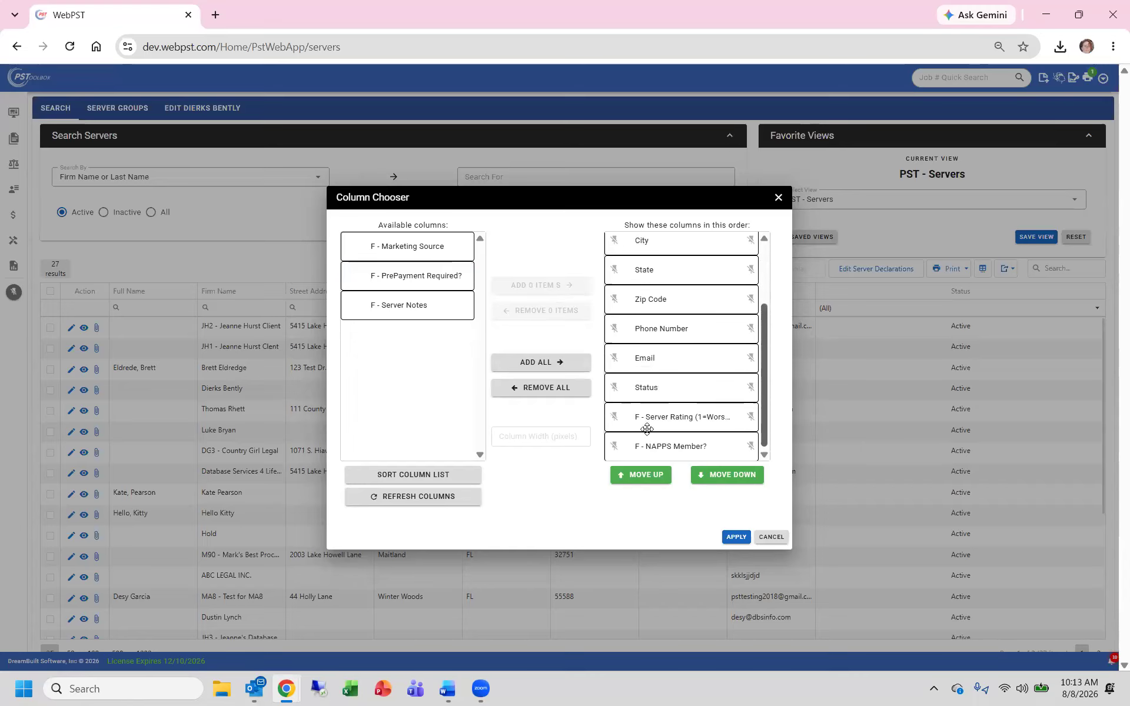
{"action": "left_click_drag", "start_coordinate": [709, 428], "coordinate": [695, 247]}
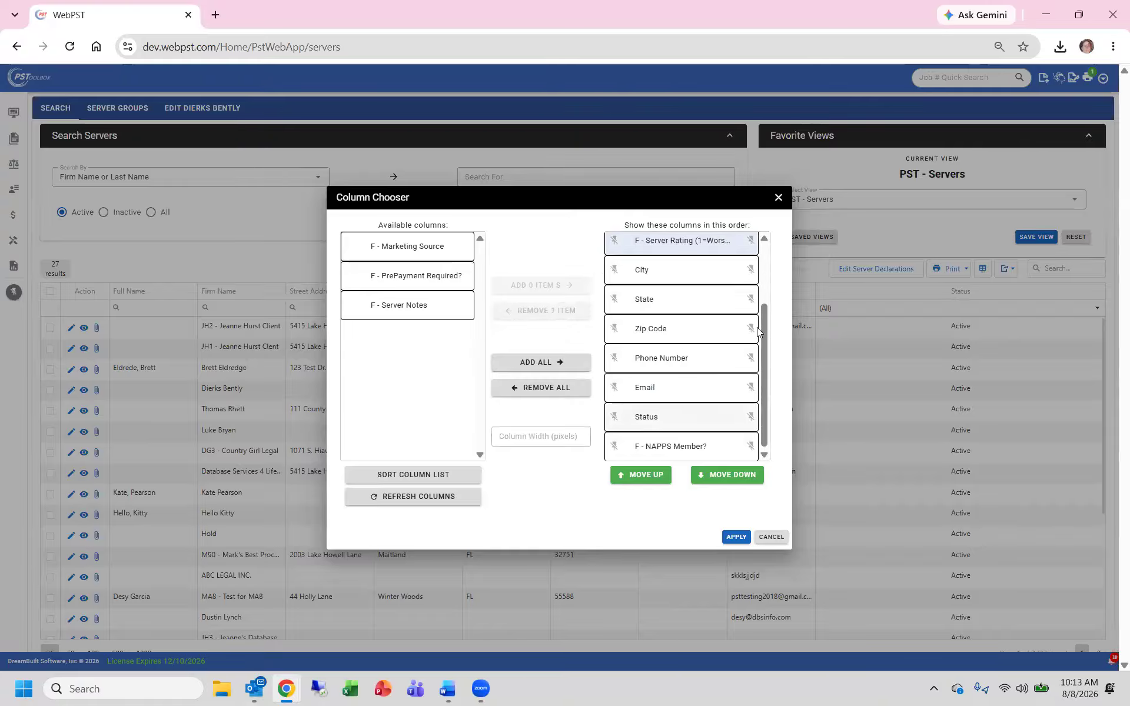
{"action": "scroll", "coordinate": [771, 257], "scroll_direction": "up", "scroll_amount": 2}
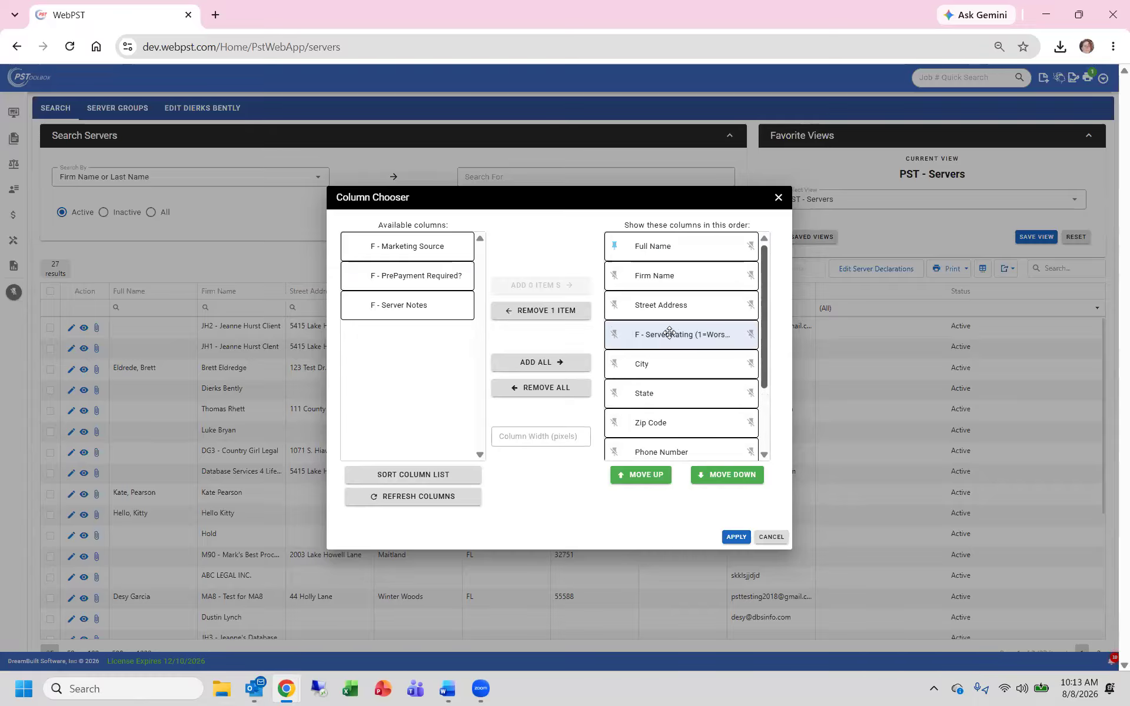
{"action": "left_click_drag", "start_coordinate": [668, 330], "coordinate": [667, 304]}
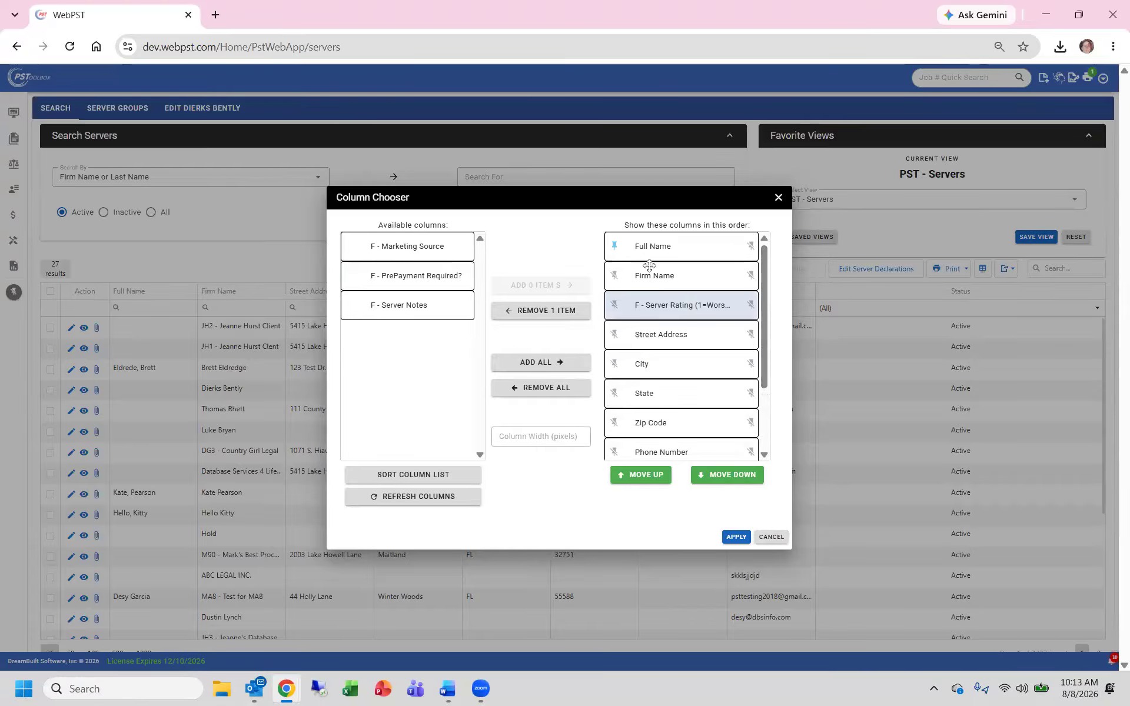
{"action": "left_click", "coordinate": [735, 537]}
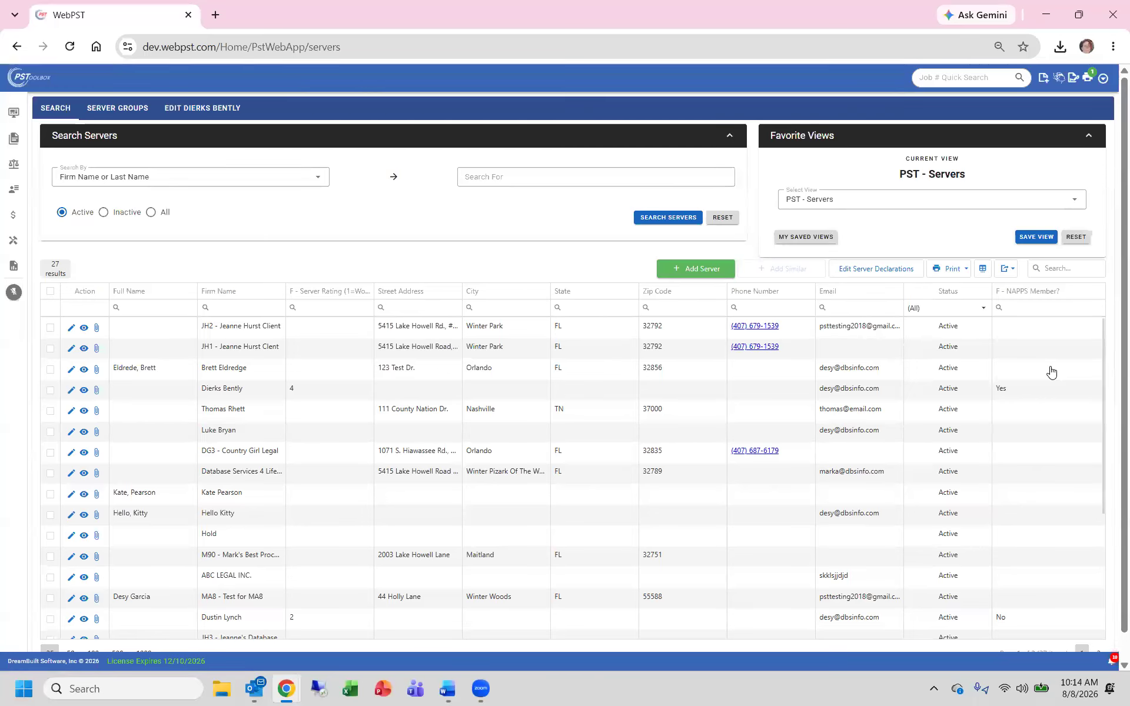
{"action": "left_click_drag", "start_coordinate": [1057, 296], "coordinate": [391, 292]}
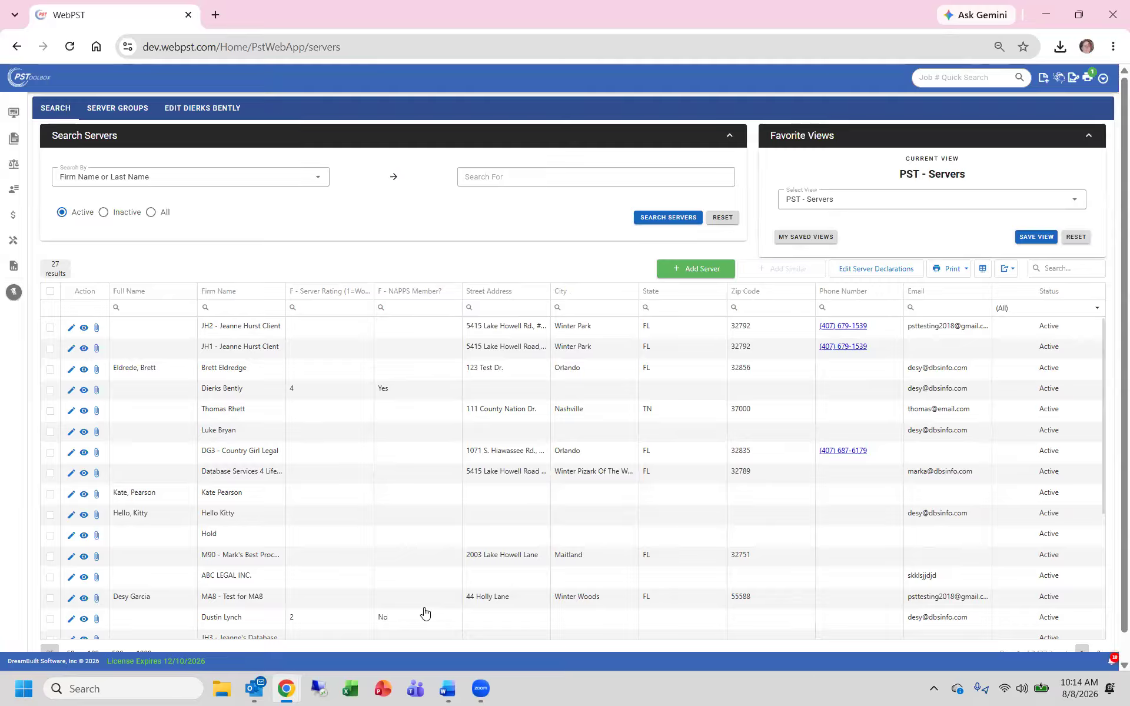
Filter the server list by Server Rating 4, clear the filter, and sort the list ascending by NAPPS Member?
{"action": "left_click", "coordinate": [329, 308]}
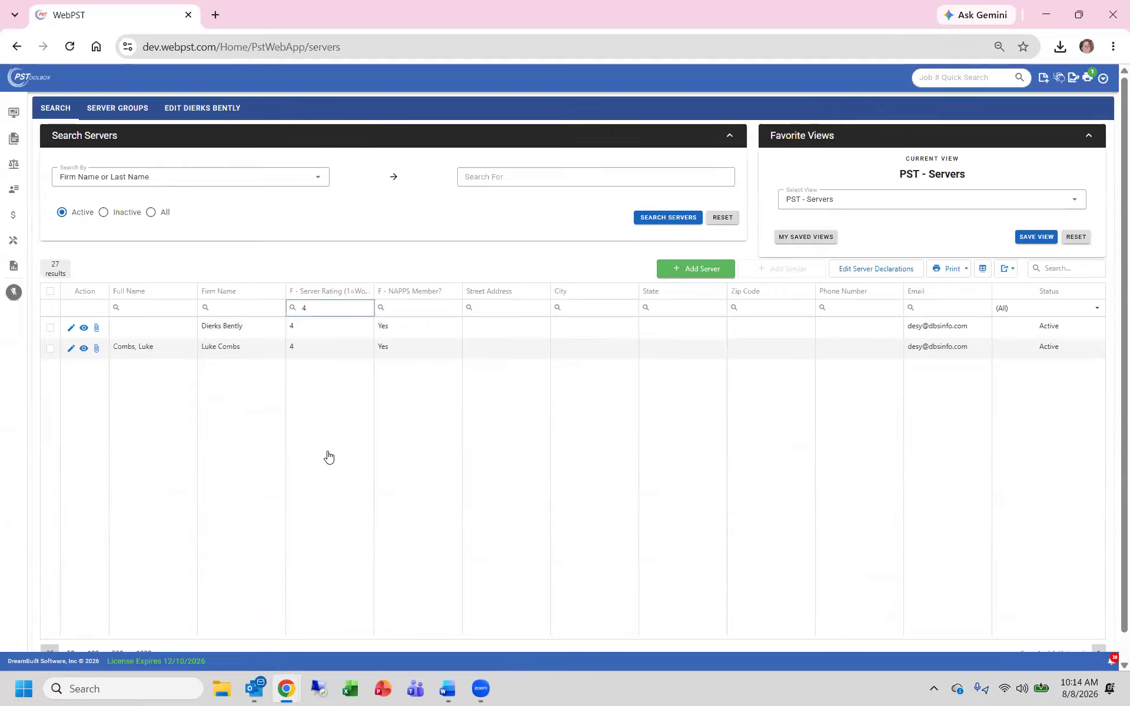
{"action": "left_click", "coordinate": [420, 295]}
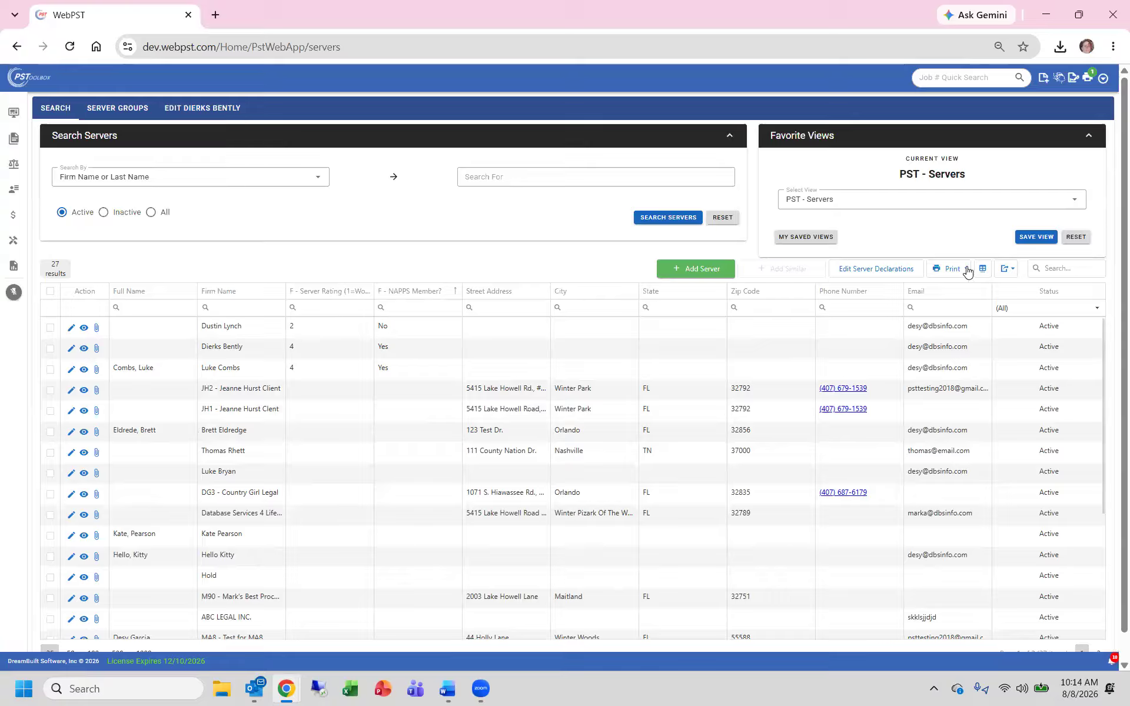
Open the Excel export options for the server list
{"action": "left_click", "coordinate": [1012, 275]}
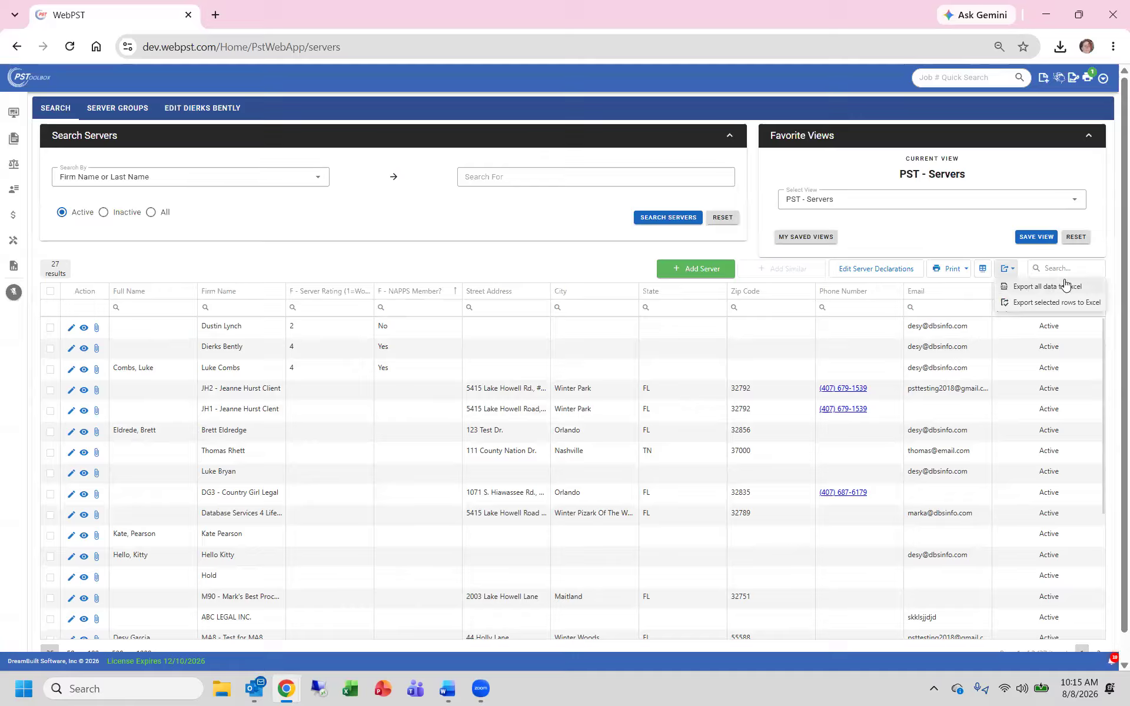